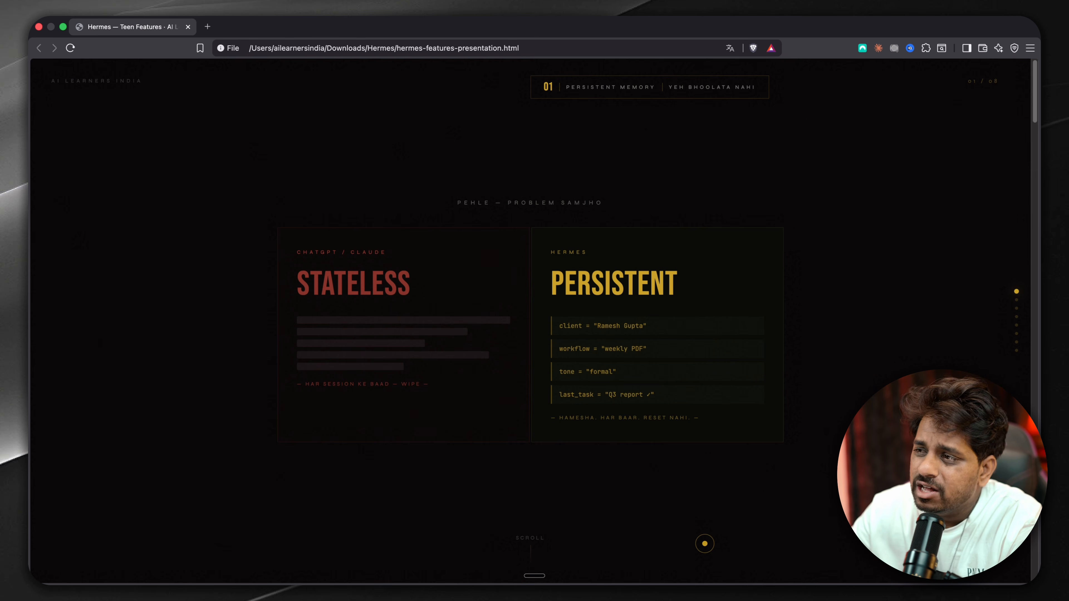
Read through the Hermes features presentation, from persistent memory and self-improving skills to the 24/7 operation section
{"action": "scroll", "coordinate": [705, 544], "scroll_direction": "down", "scroll_amount": 3}
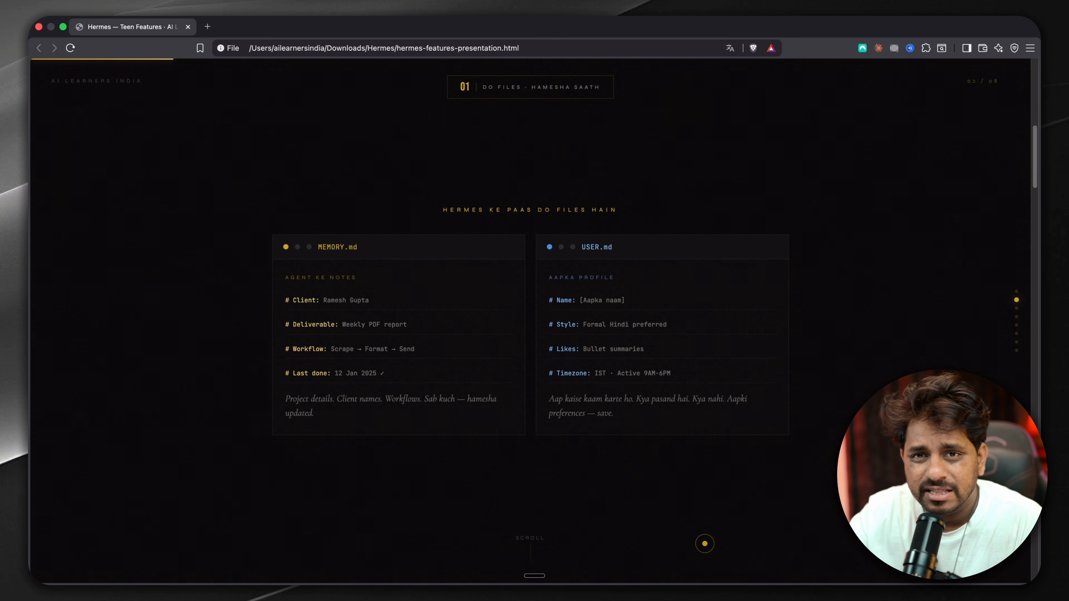
{"action": "scroll", "coordinate": [705, 543], "scroll_direction": "down", "scroll_amount": 3}
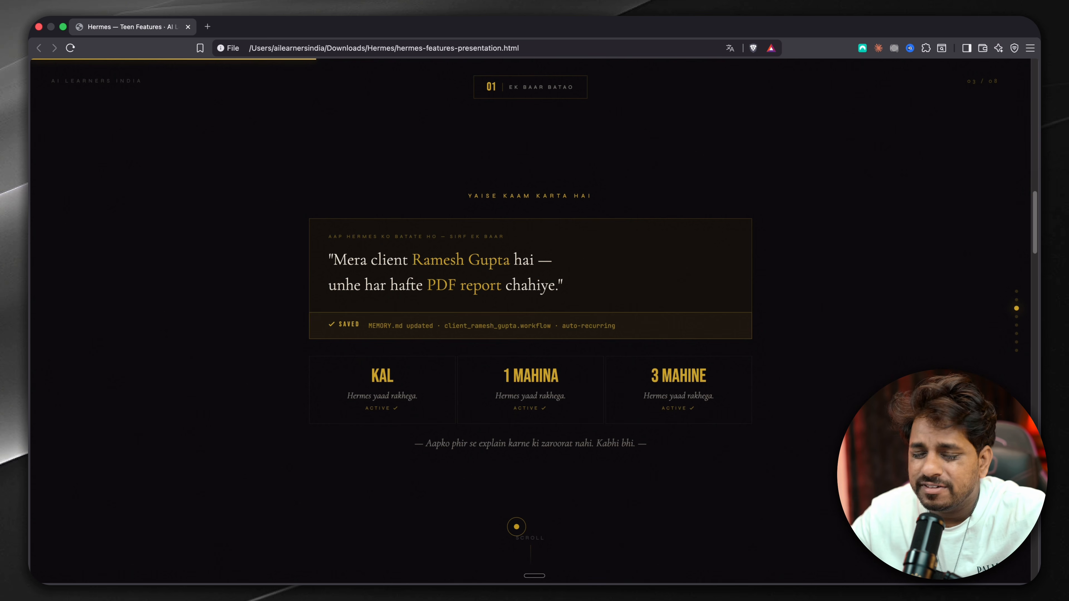
{"action": "scroll", "coordinate": [505, 463], "scroll_direction": "down", "scroll_amount": 10}
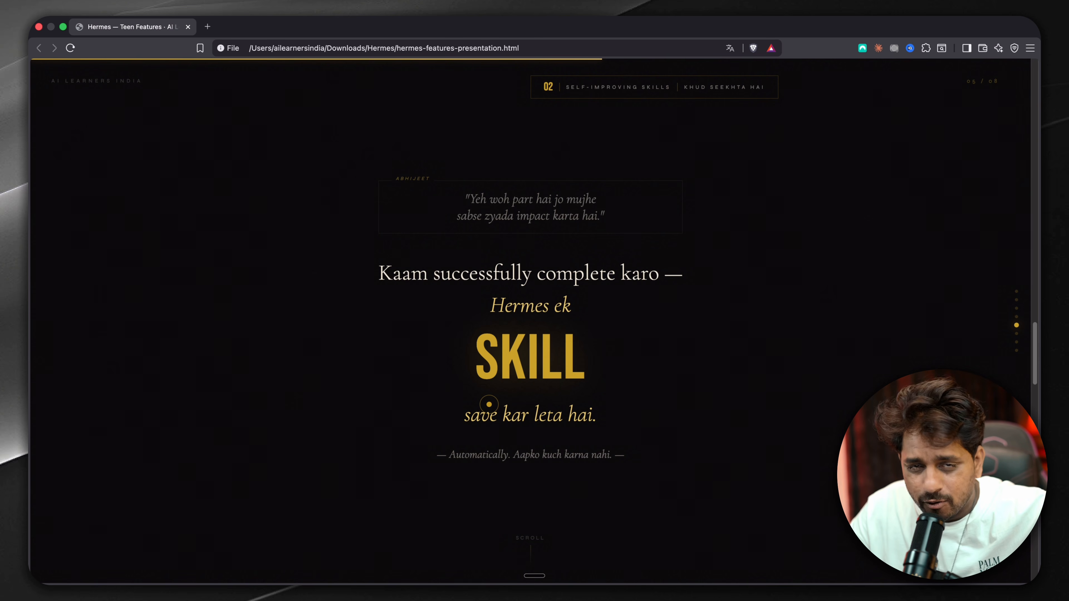
{"action": "scroll", "coordinate": [489, 404], "scroll_direction": "down", "scroll_amount": 5}
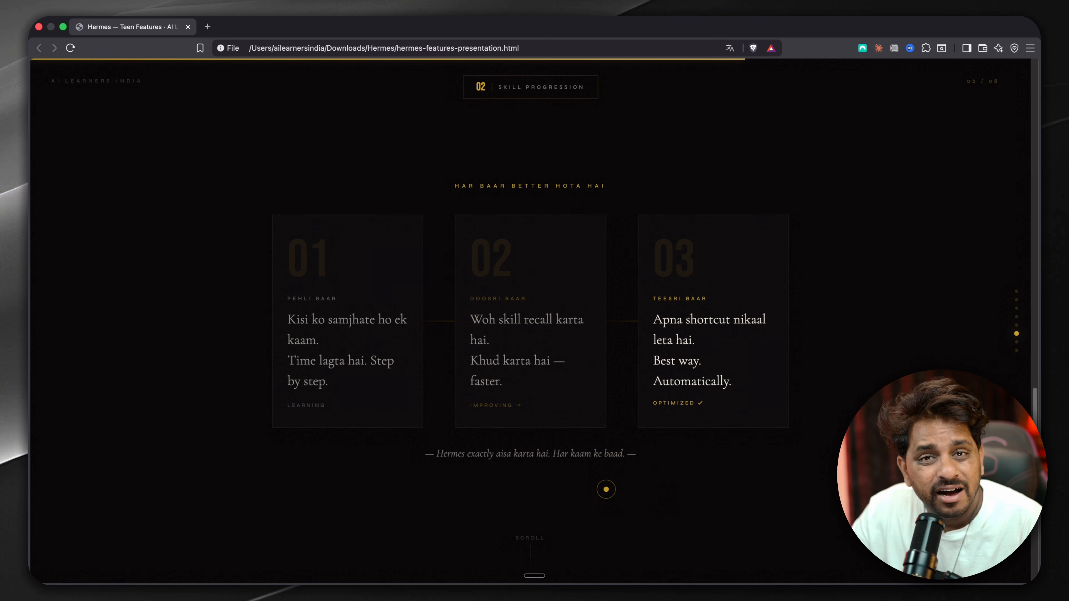
{"action": "scroll", "coordinate": [606, 490], "scroll_direction": "down", "scroll_amount": 5}
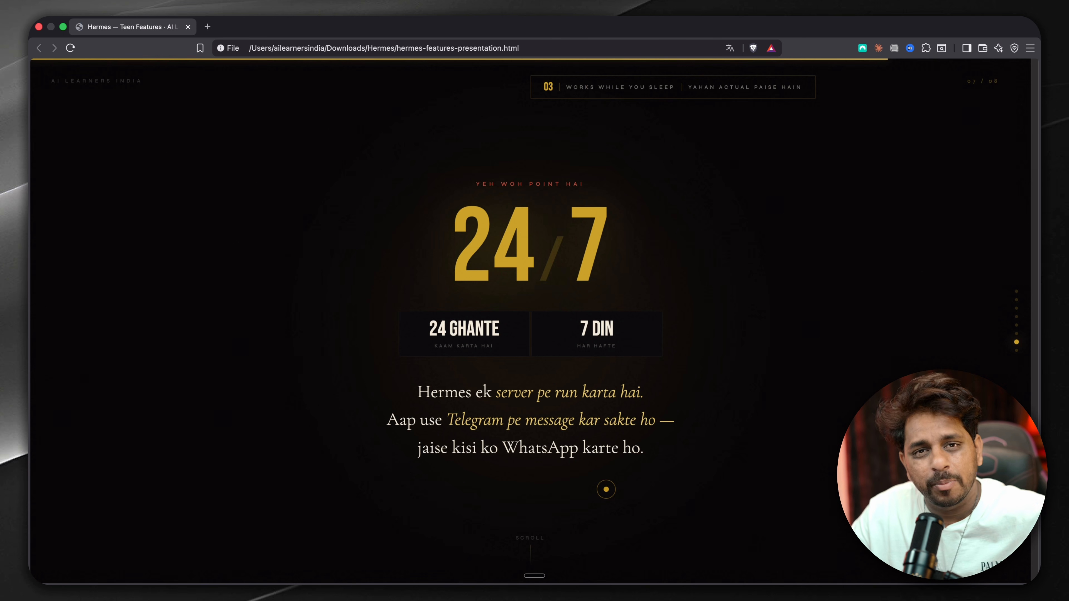
{"action": "key", "text": "Down"}
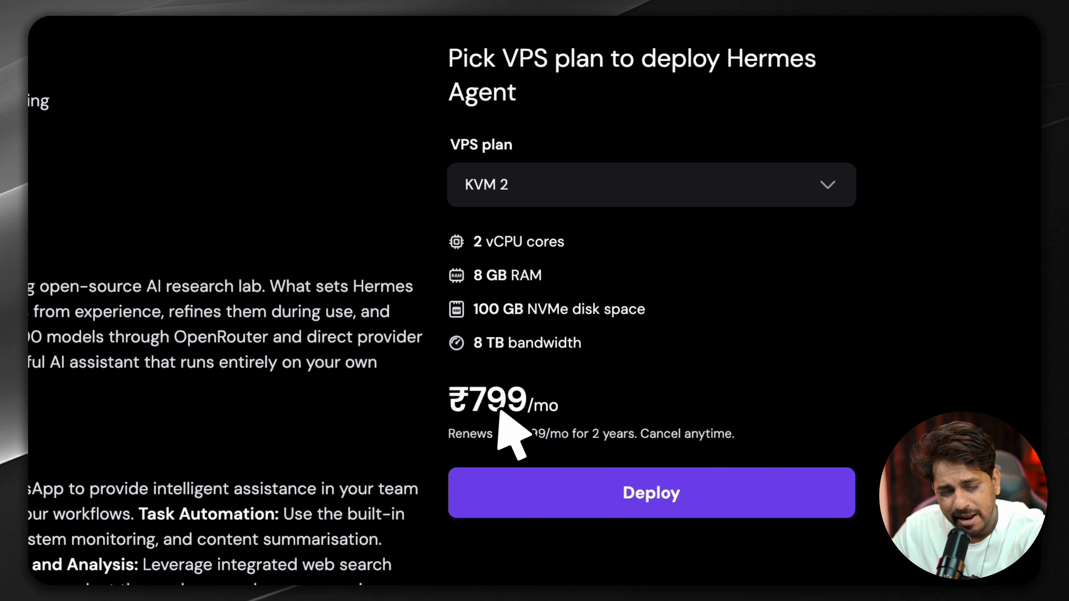
Choose to deploy Hermes Agent on the KVM 2 VPS plan and check the auto-deploy note in the cart
{"action": "left_click", "coordinate": [558, 183]}
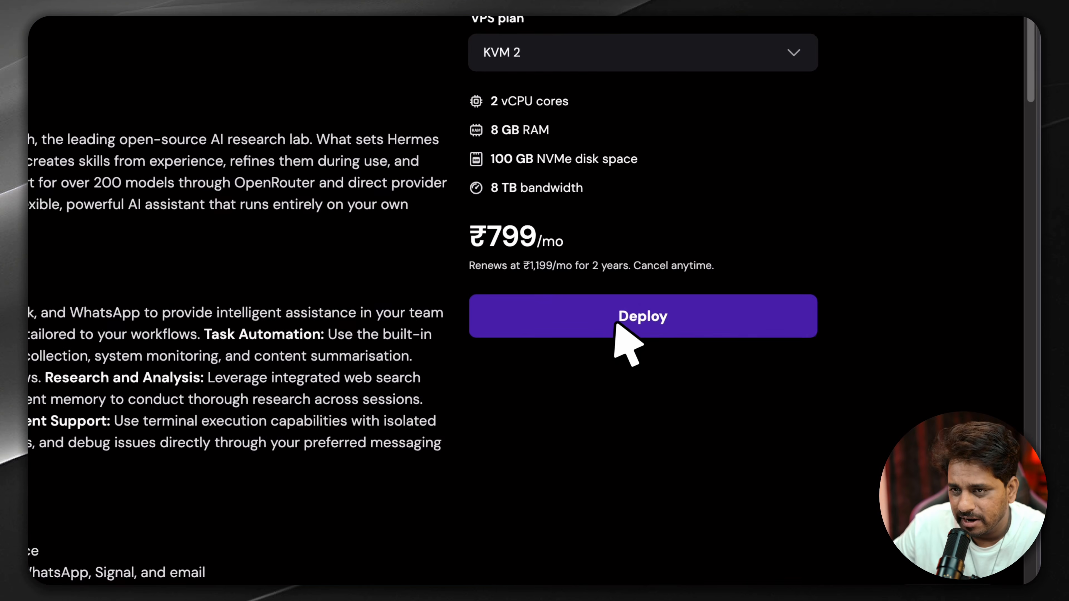
{"action": "left_click", "coordinate": [792, 375]}
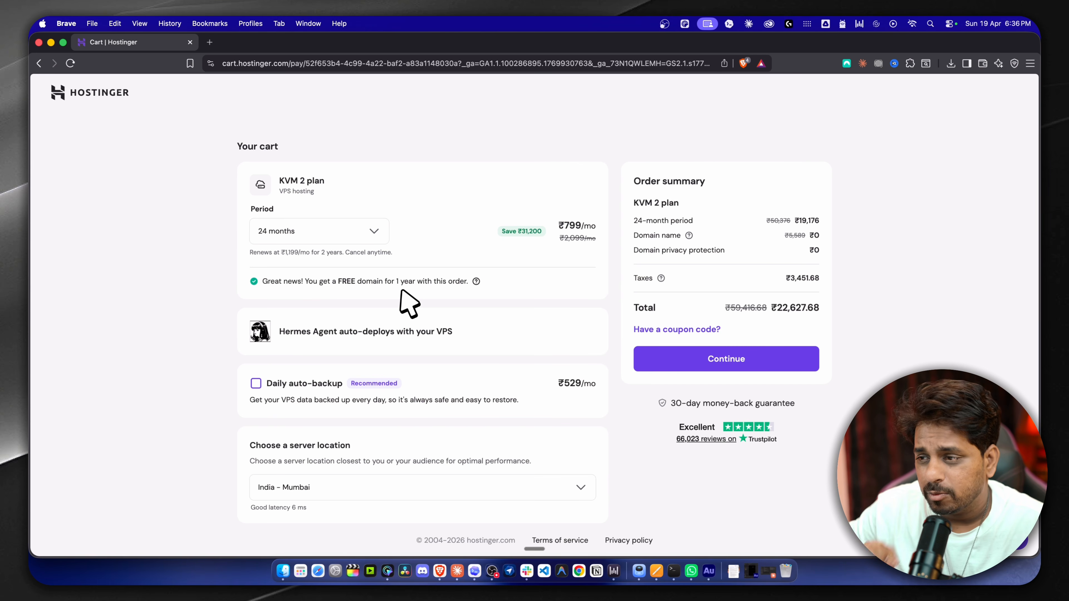
{"action": "left_click_drag", "start_coordinate": [280, 332], "coordinate": [643, 303]}
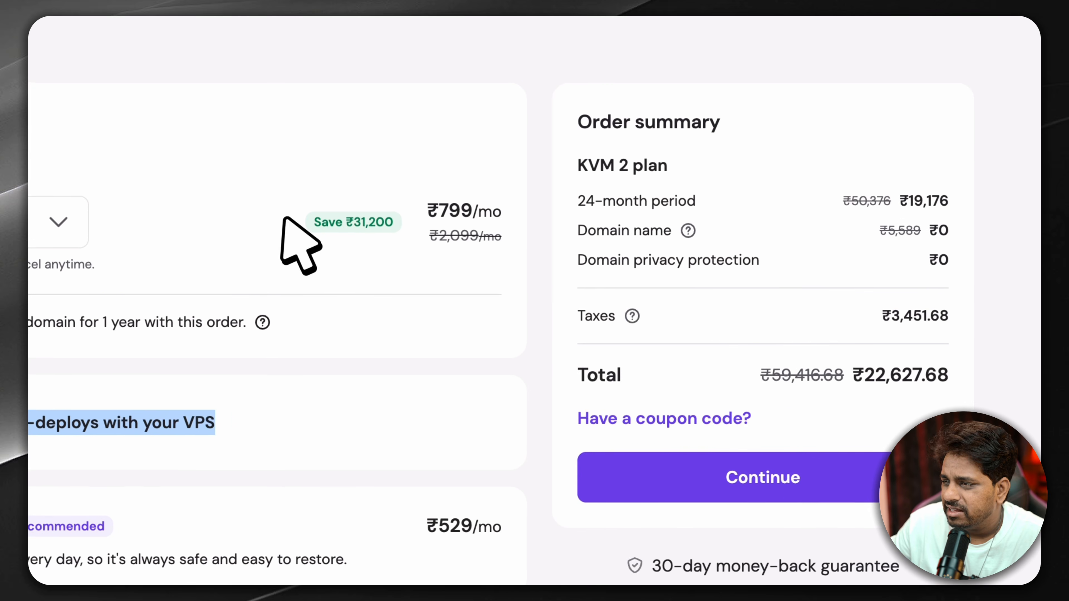
Set the KVM 2 plan's period to 12 months and apply the coupon code AIL10
{"action": "left_click", "coordinate": [484, 109]}
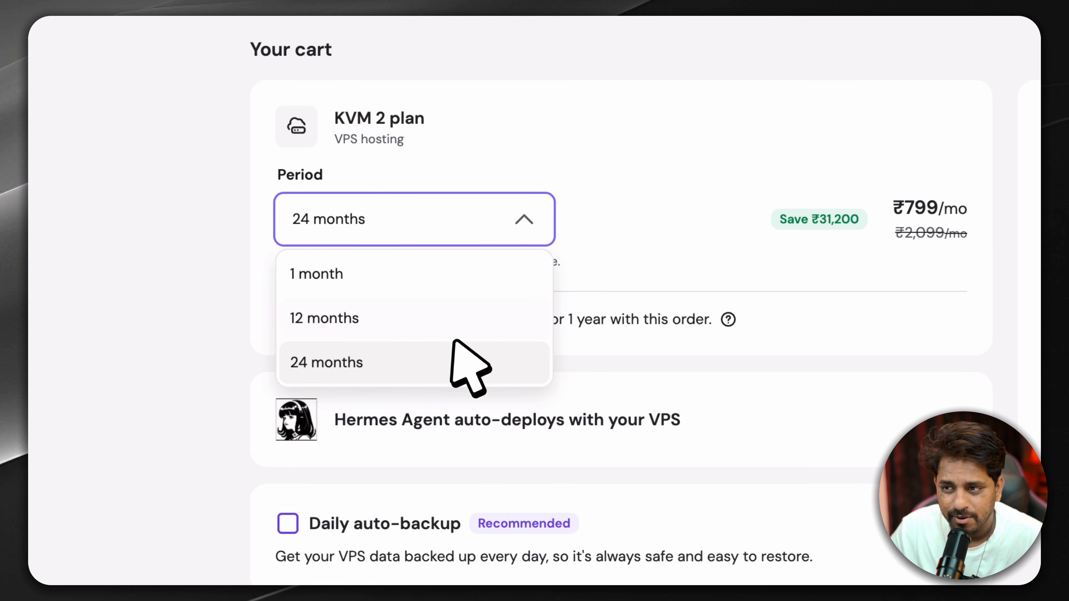
{"action": "left_click", "coordinate": [460, 326]}
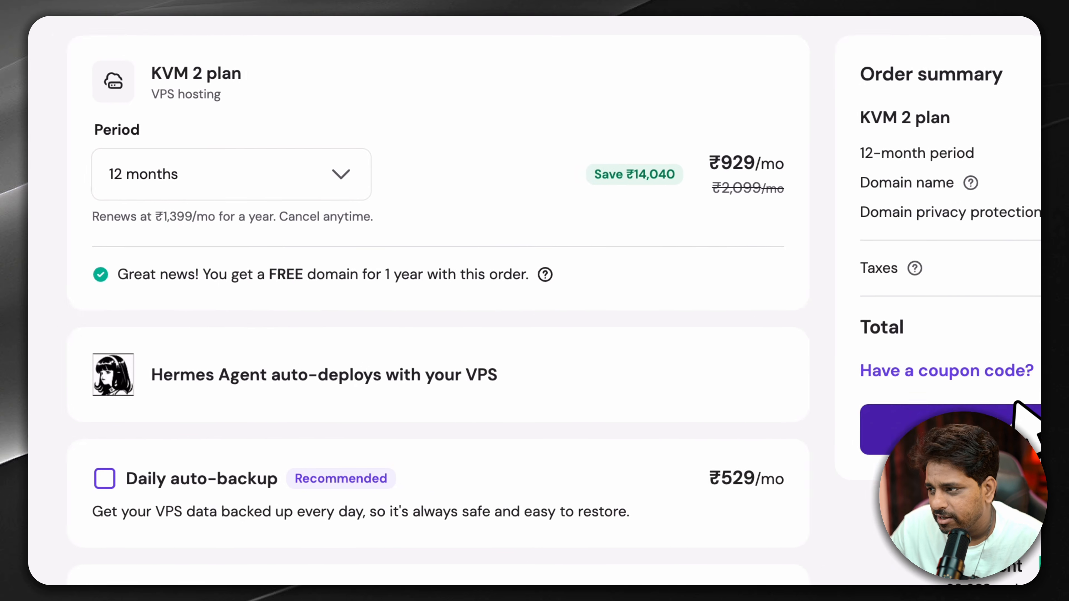
{"action": "left_click", "coordinate": [730, 298]}
{"action": "type", "text": "AIL10"}
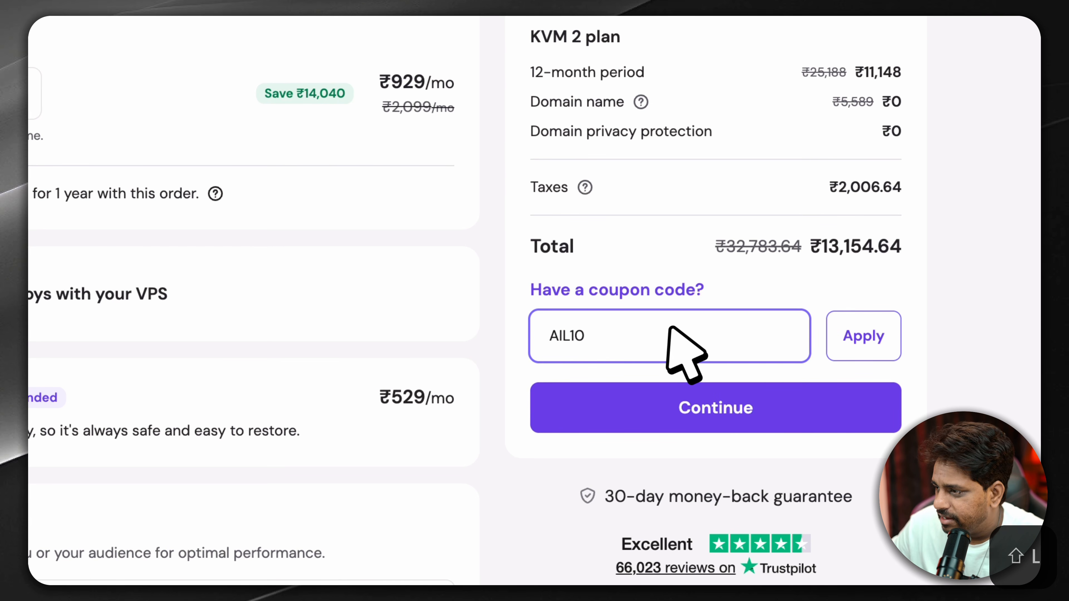
{"action": "left_click", "coordinate": [838, 343]}
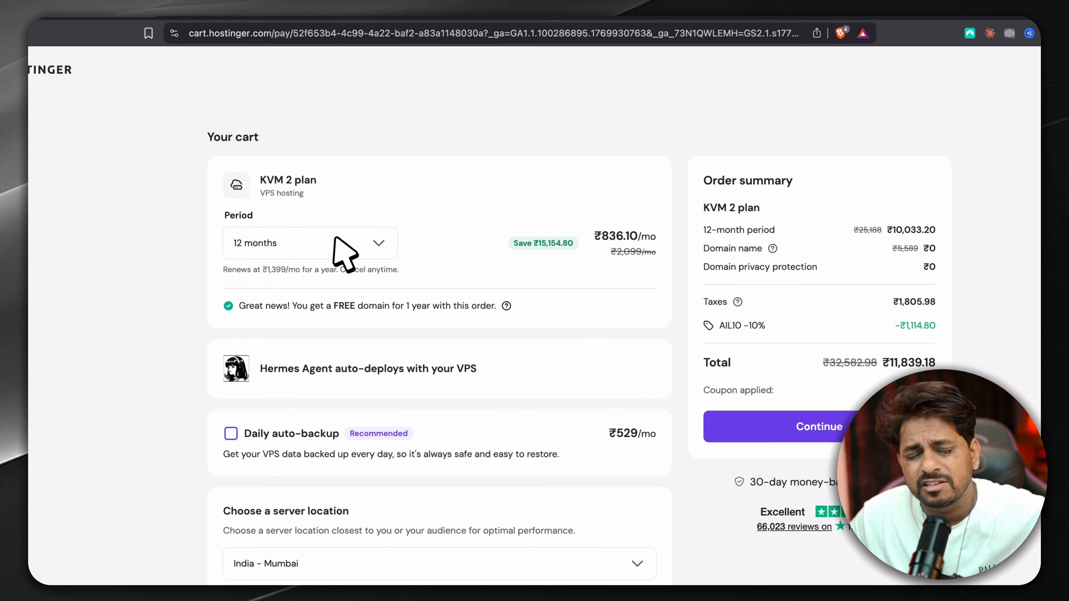
Set the plan's period to 24 months and replace the applied coupon with the code AIL15
{"action": "left_click", "coordinate": [341, 247]}
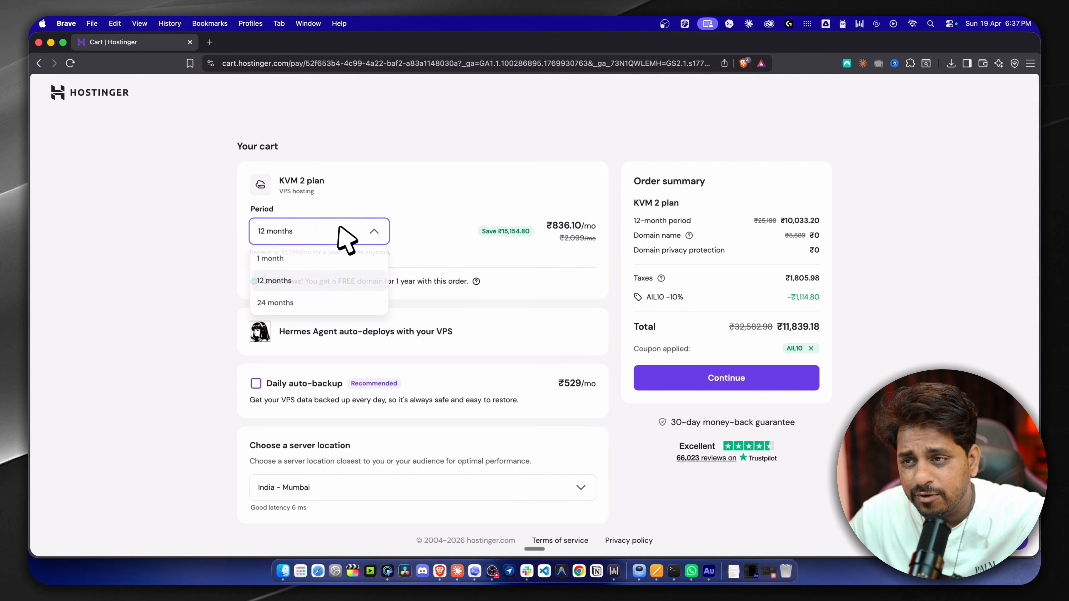
{"action": "left_click", "coordinate": [310, 296]}
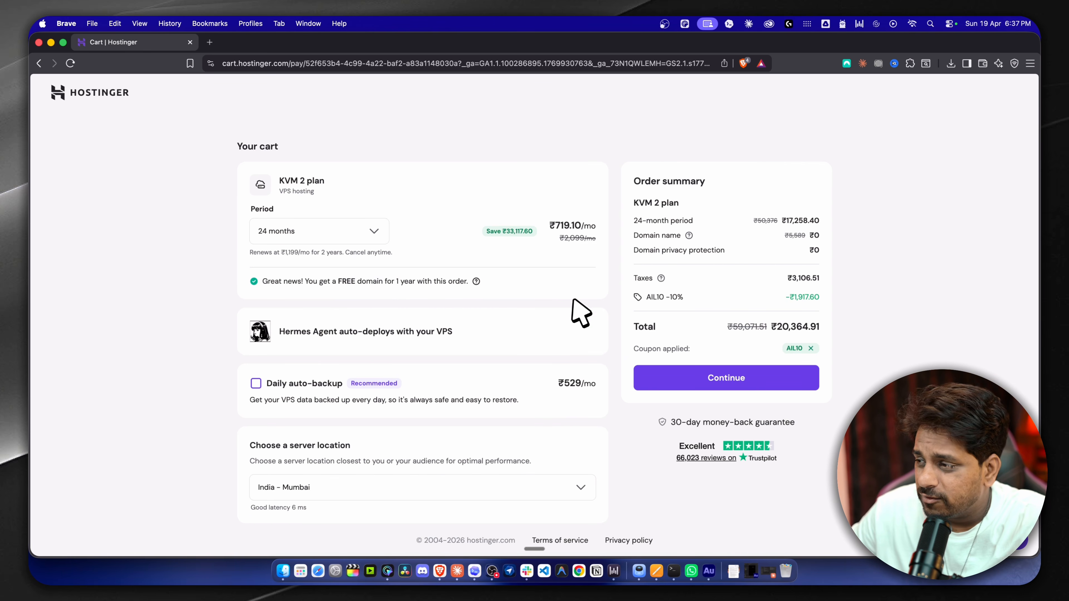
{"action": "left_click", "coordinate": [810, 348]}
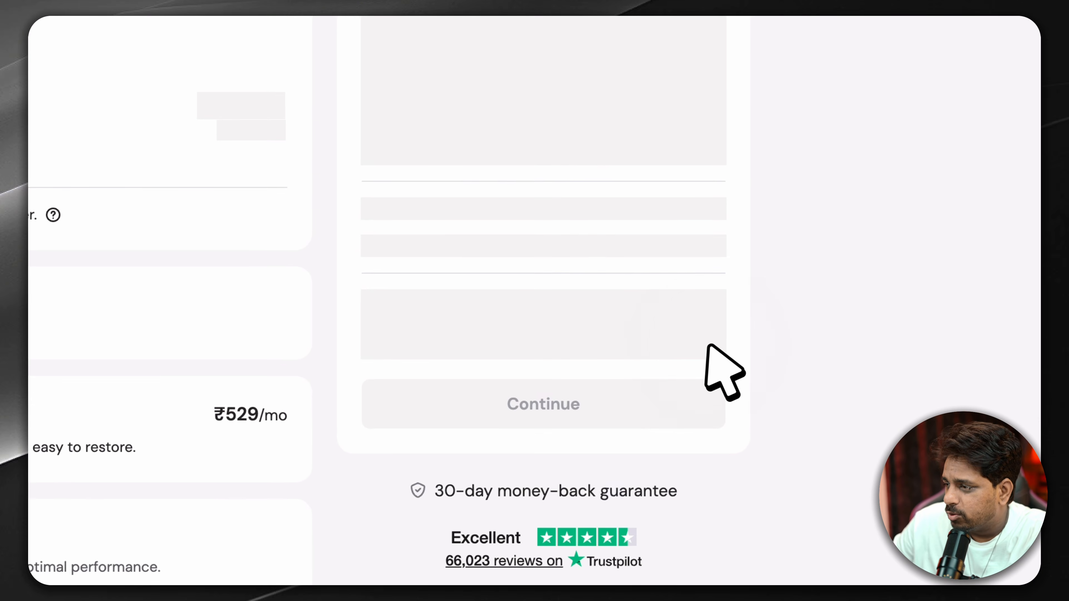
{"action": "left_click", "coordinate": [439, 361]}
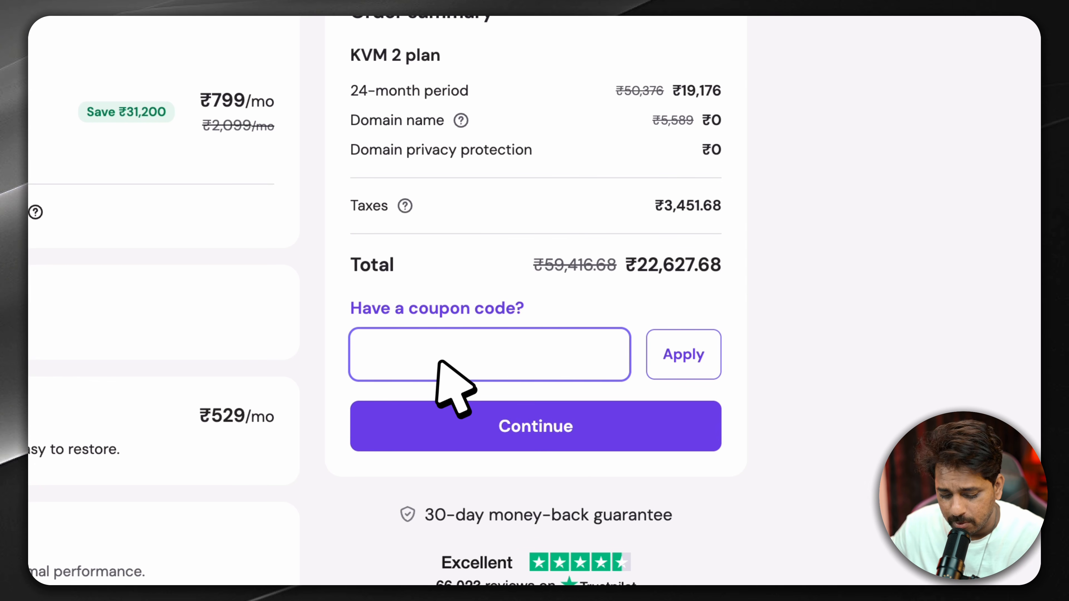
{"action": "type", "text": "AIL15"}
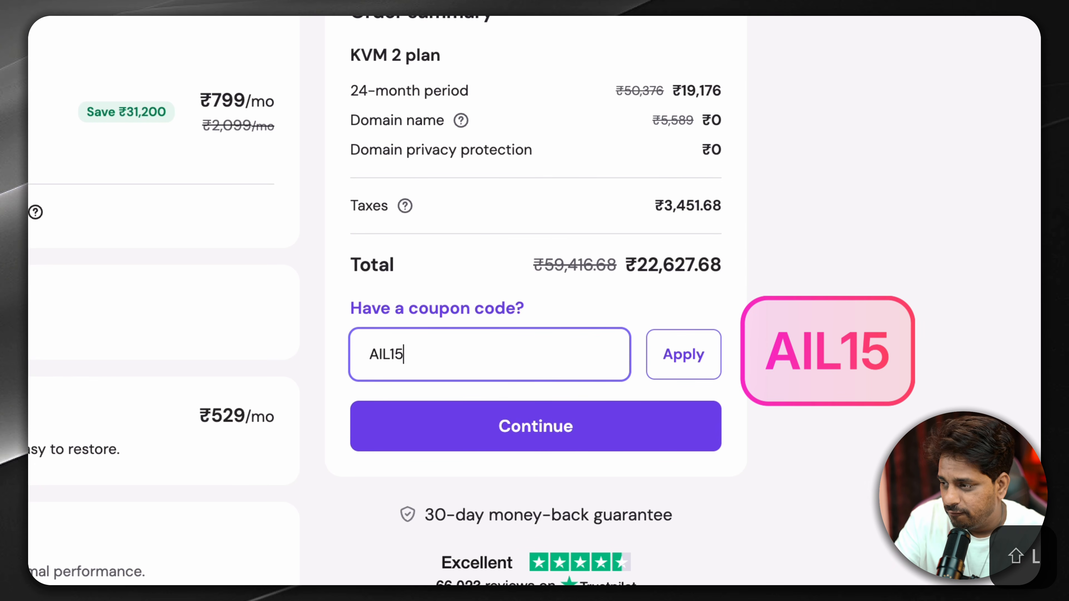
{"action": "left_click", "coordinate": [665, 363]}
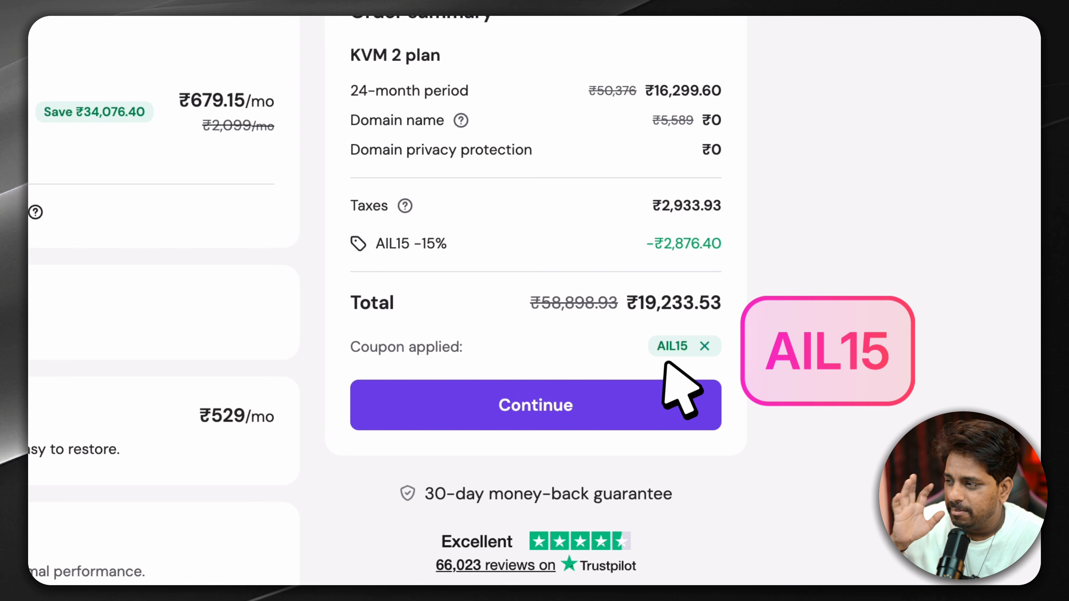
Review the coupon discount and order total, plus the daily auto-backup and server location options in the cart
{"action": "left_click_drag", "start_coordinate": [646, 243], "coordinate": [718, 243]}
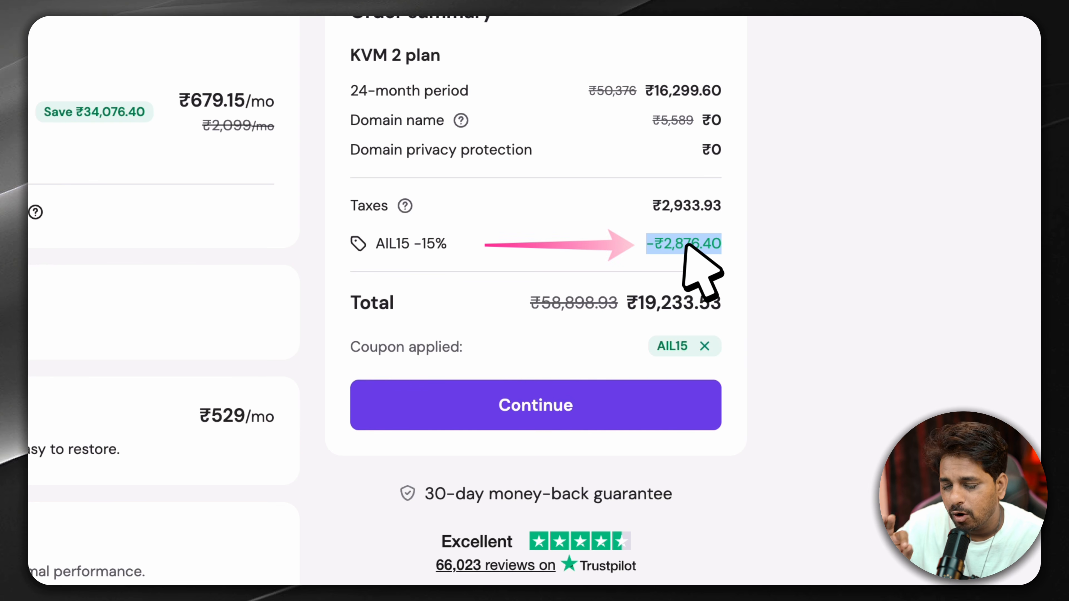
{"action": "left_click_drag", "start_coordinate": [624, 303], "coordinate": [751, 323]}
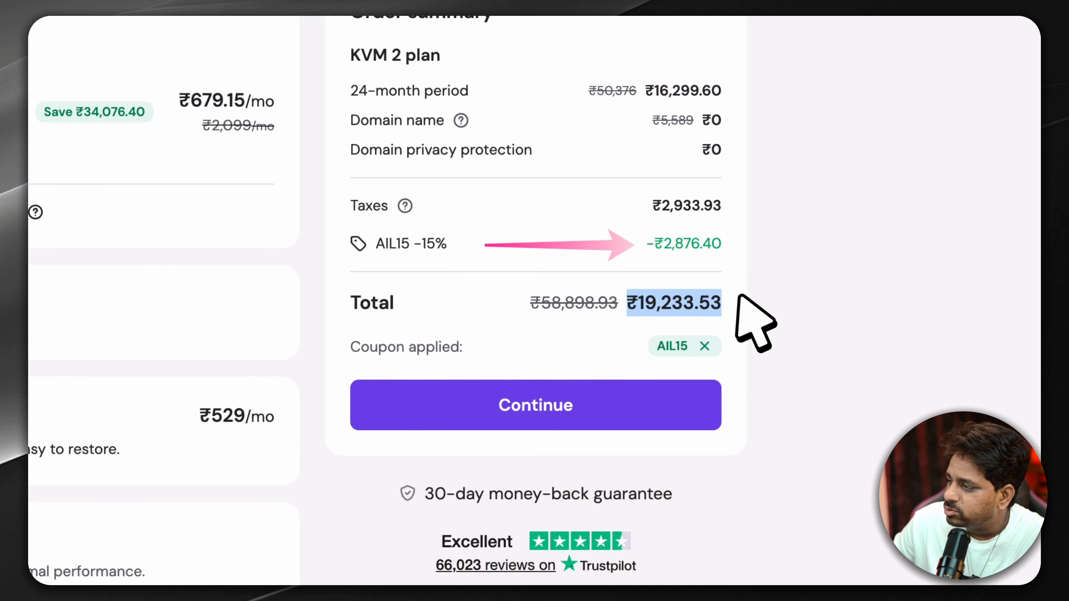
{"action": "left_click", "coordinate": [434, 262]}
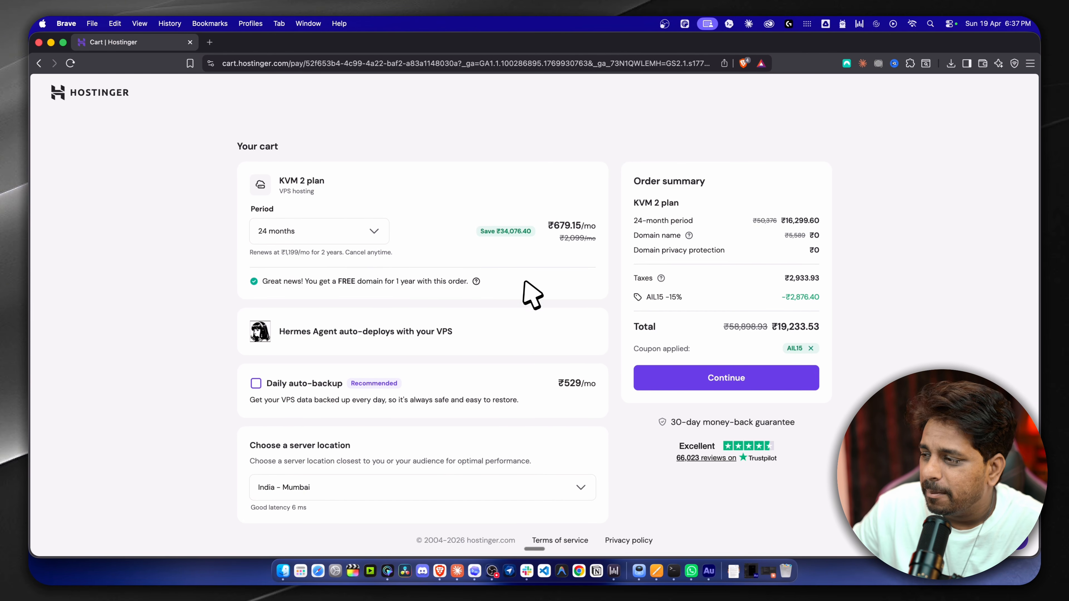
{"action": "left_click", "coordinate": [255, 383]}
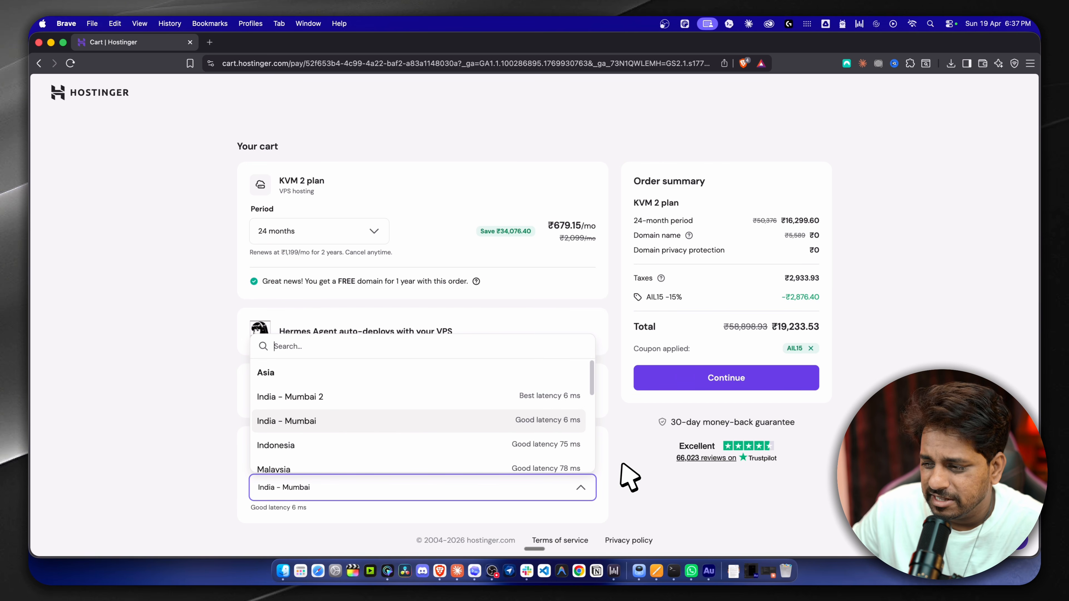
{"action": "left_click", "coordinate": [710, 491]}
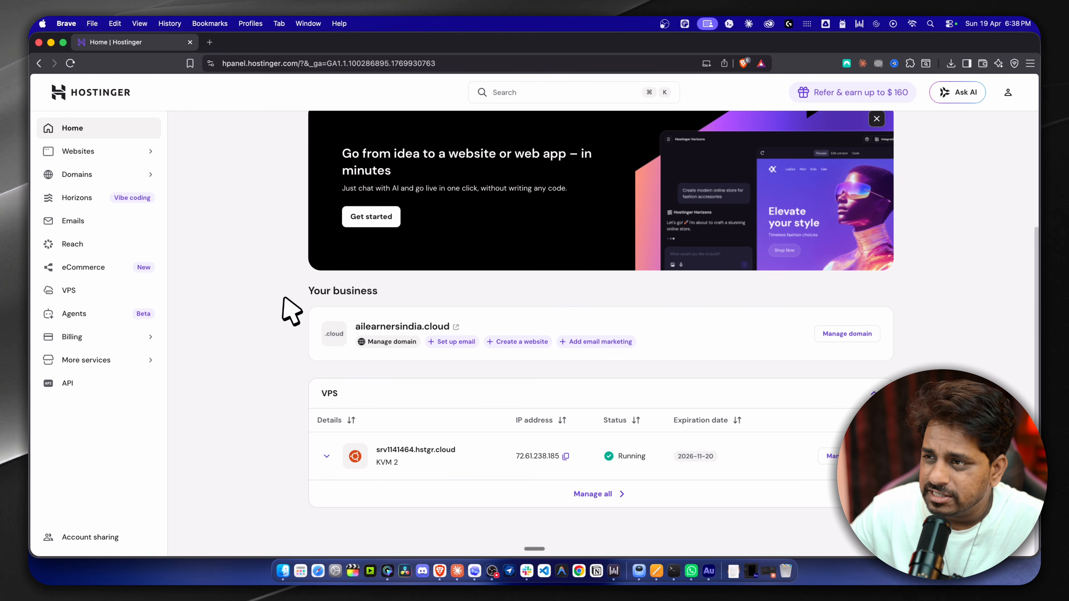
Open the management overview of the running KVM 2 VPS and look over its resource usage and details
{"action": "left_click", "coordinate": [86, 297]}
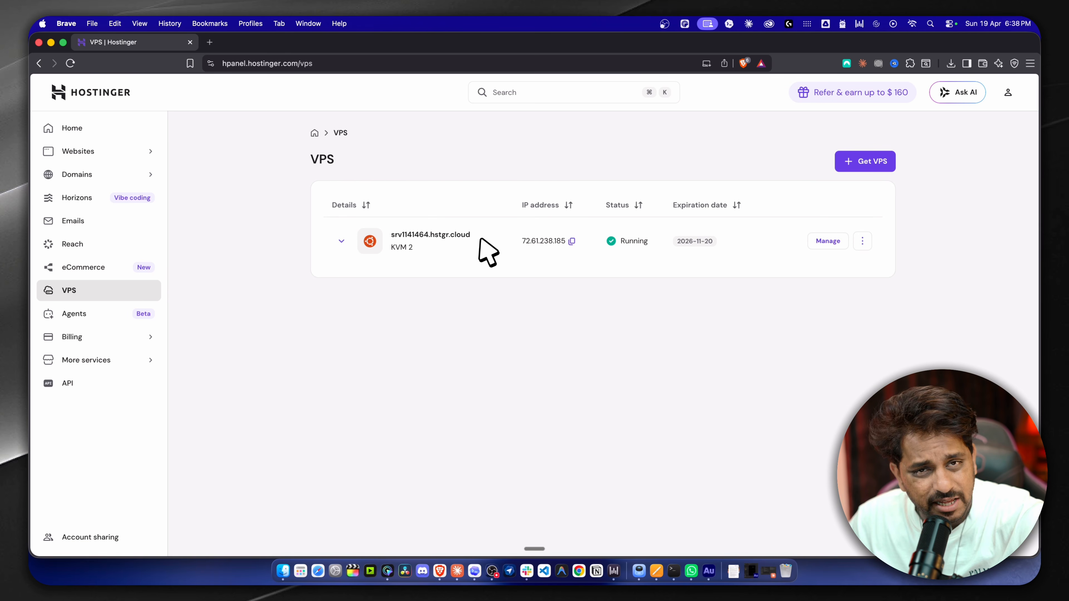
{"action": "left_click", "coordinate": [831, 242]}
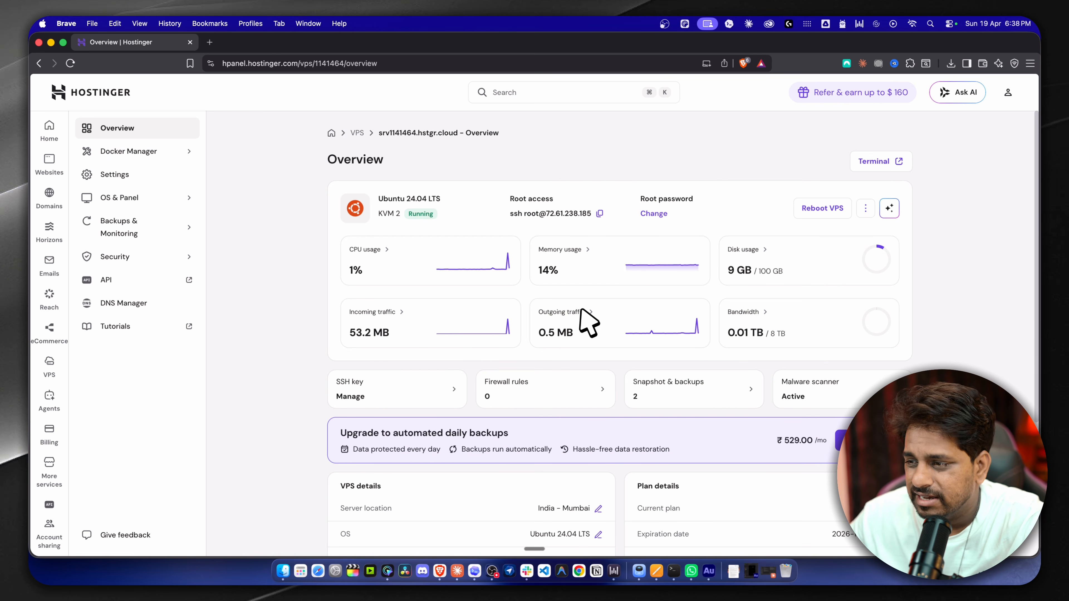
{"action": "scroll", "coordinate": [589, 320], "scroll_direction": "down", "scroll_amount": 5}
{"action": "scroll", "coordinate": [691, 240], "scroll_direction": "up", "scroll_amount": 5}
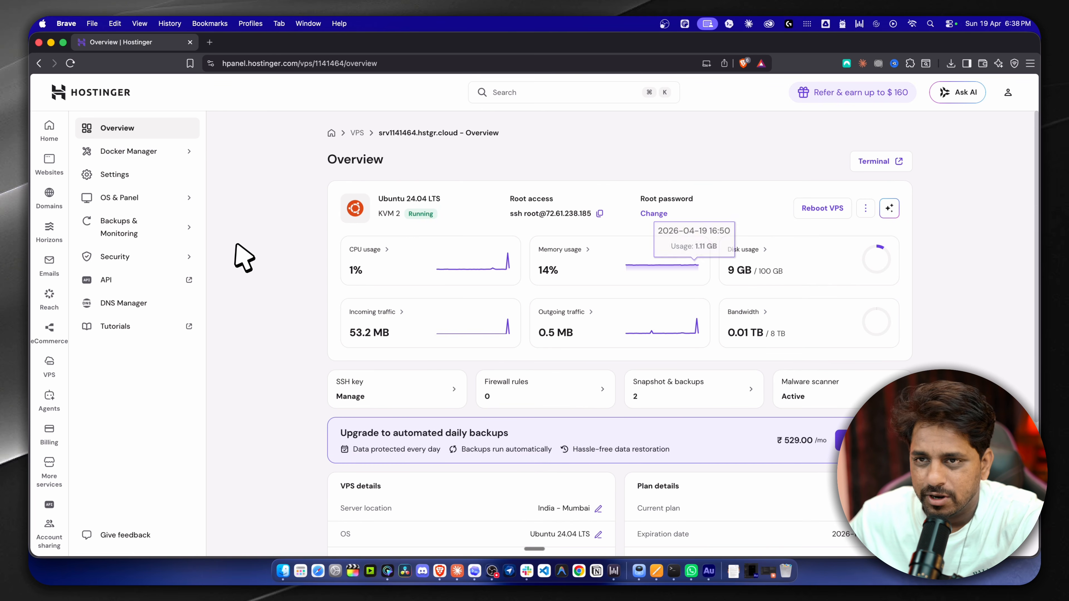
Find the Hermes Agent template in the VPS's Docker Manager catalog and deploy it with the admin username hermes
{"action": "left_click", "coordinate": [127, 150]}
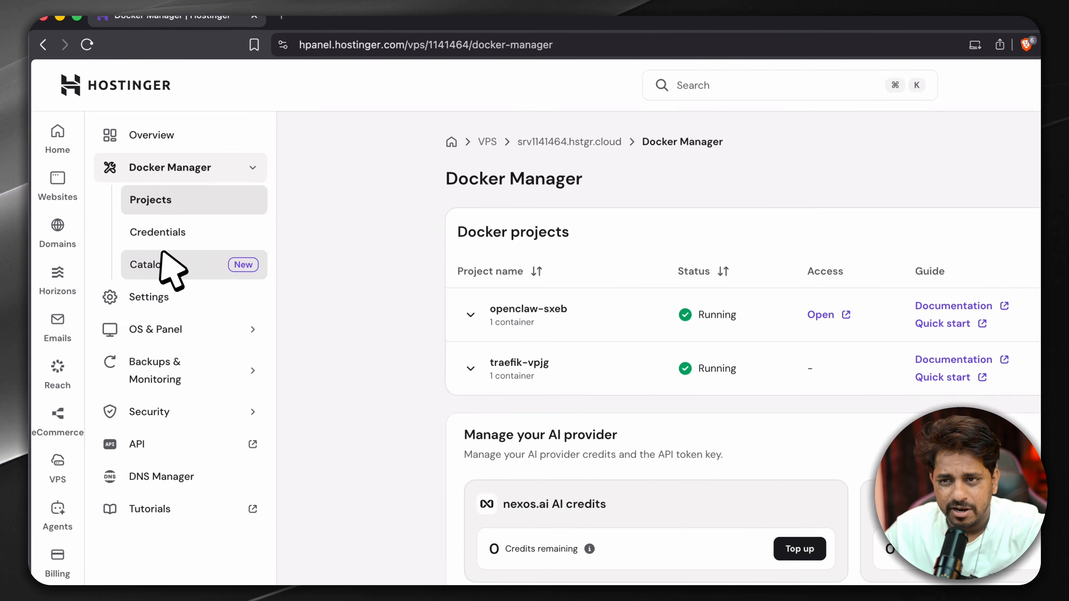
{"action": "left_click", "coordinate": [116, 221]}
{"action": "left_click", "coordinate": [743, 231]}
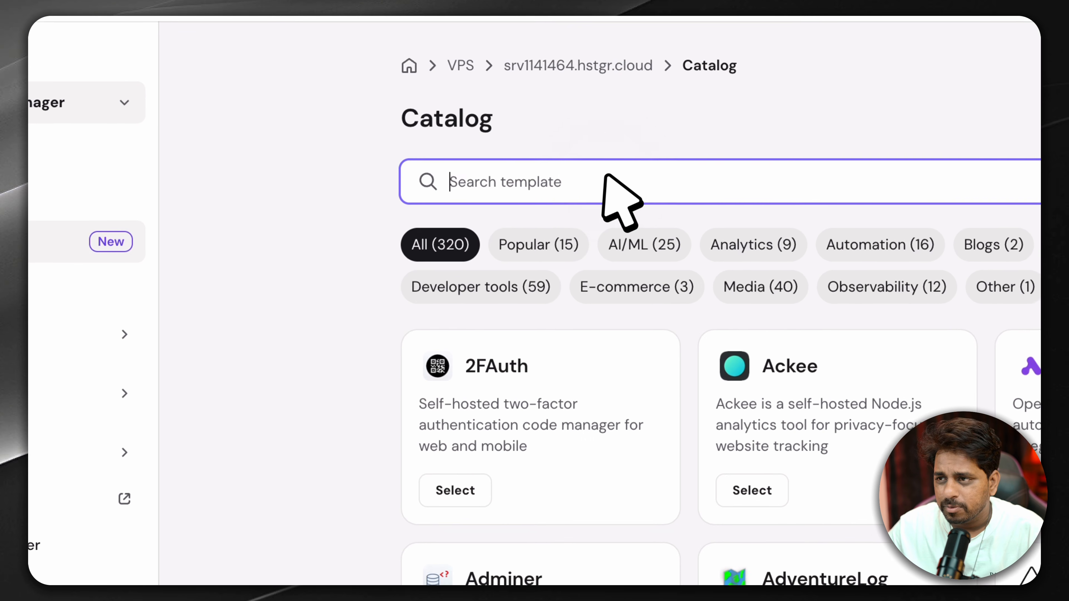
{"action": "type", "text": "Hermes"}
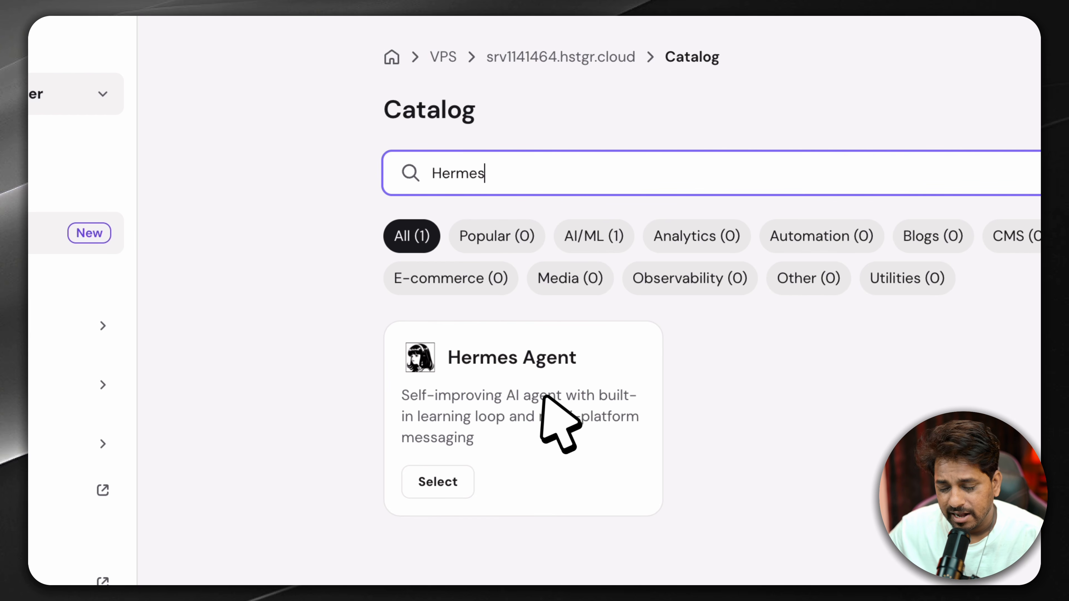
{"action": "left_click", "coordinate": [434, 483]}
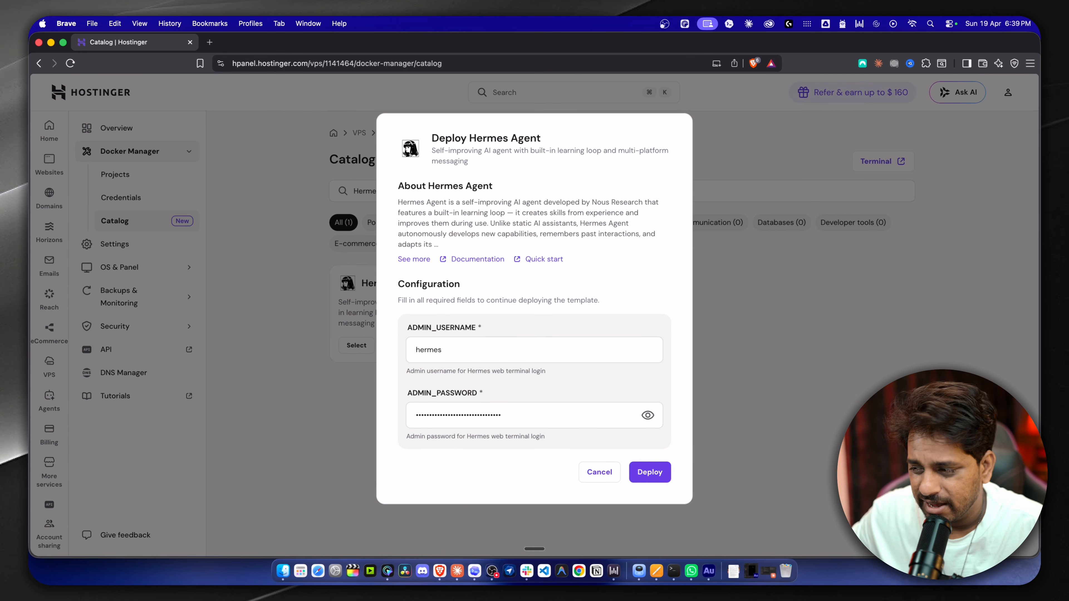
{"action": "left_click", "coordinate": [650, 472]}
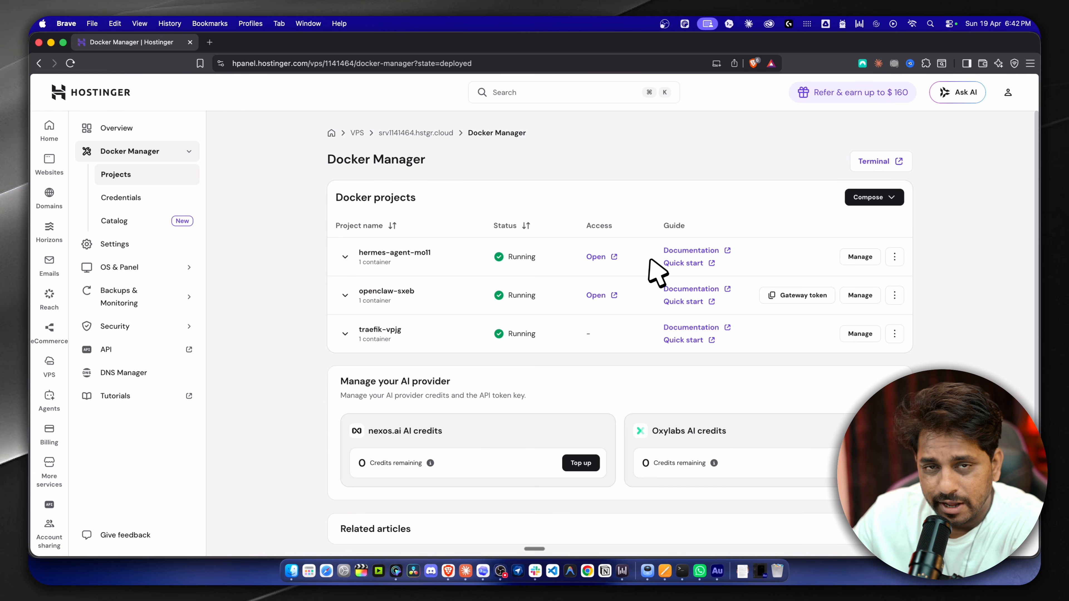
Open the hermes-agent-mo11 sign-in, enter the username hermes, and display the project's environment variables in Docker Manager to locate the admin password
{"action": "left_click", "coordinate": [604, 259]}
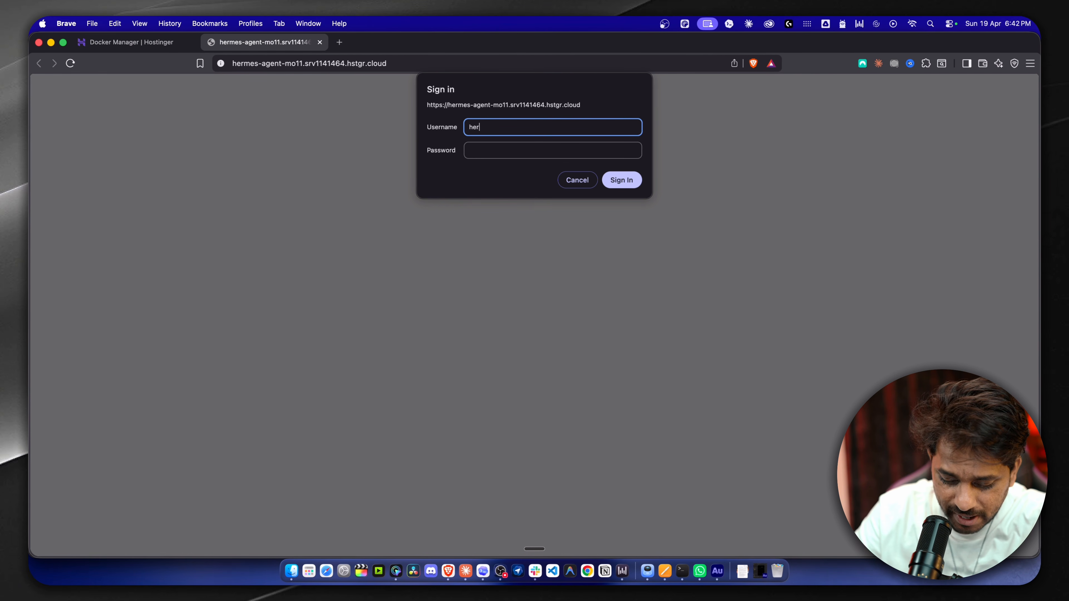
{"action": "left_click", "coordinate": [497, 153]}
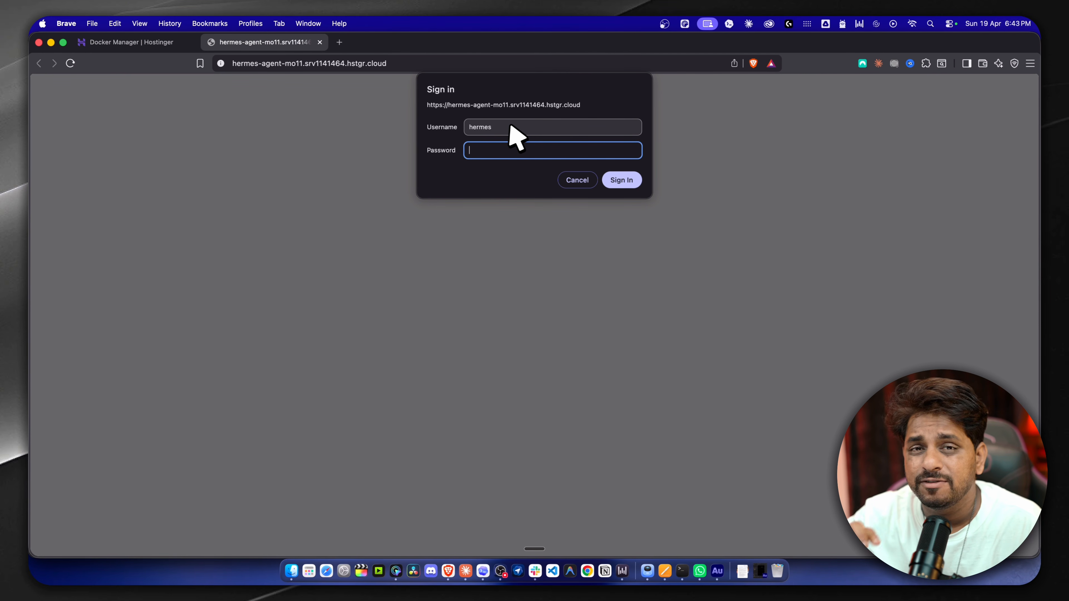
{"action": "left_click", "coordinate": [156, 42]}
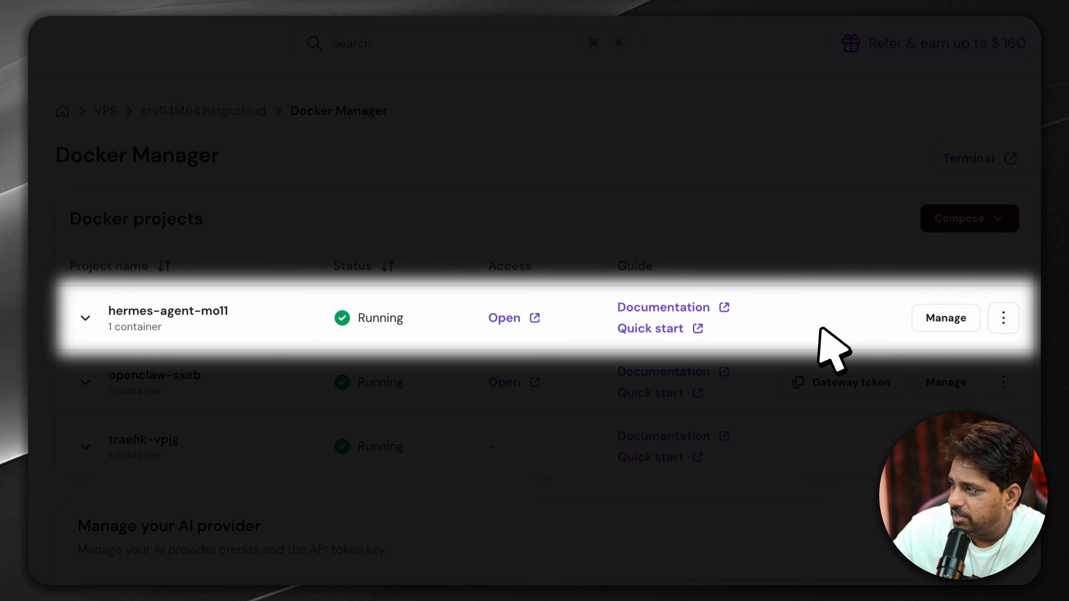
{"action": "left_click", "coordinate": [939, 320]}
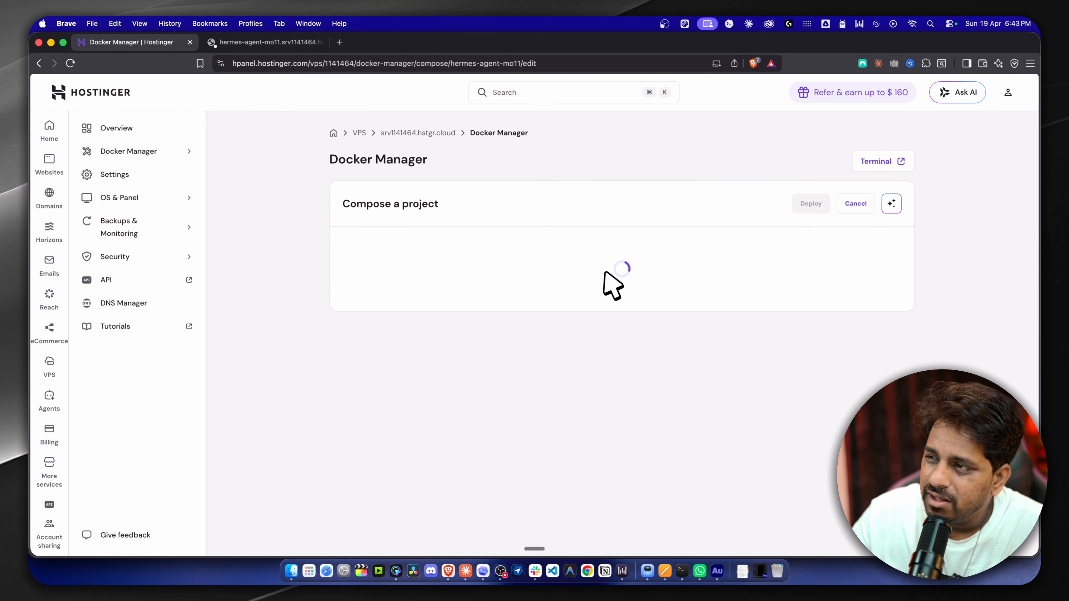
{"action": "scroll", "coordinate": [484, 326], "scroll_direction": "down", "scroll_amount": 3}
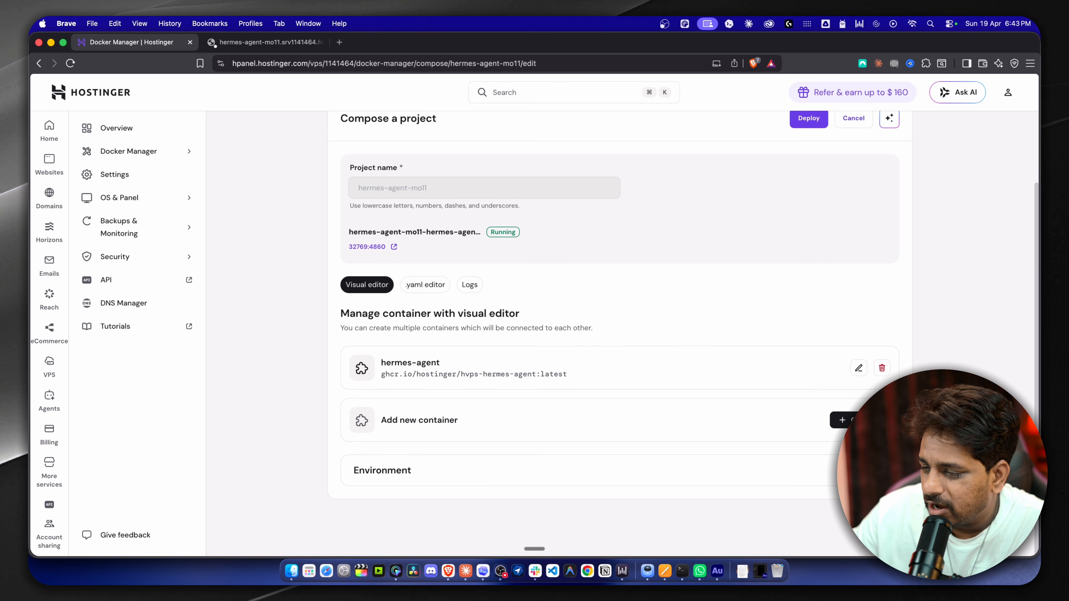
{"action": "left_click", "coordinate": [881, 471]}
{"action": "scroll", "coordinate": [838, 471], "scroll_direction": "down", "scroll_amount": 5}
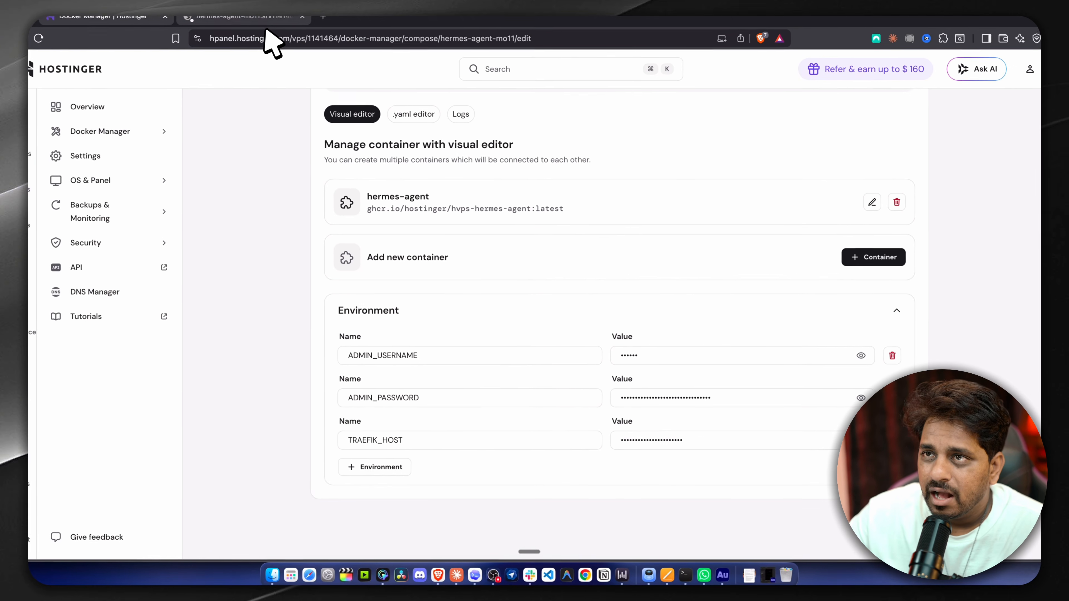
Enter the admin password in the Hermes Agent sign-in prompt and sign in to its web terminal
{"action": "left_click", "coordinate": [261, 19]}
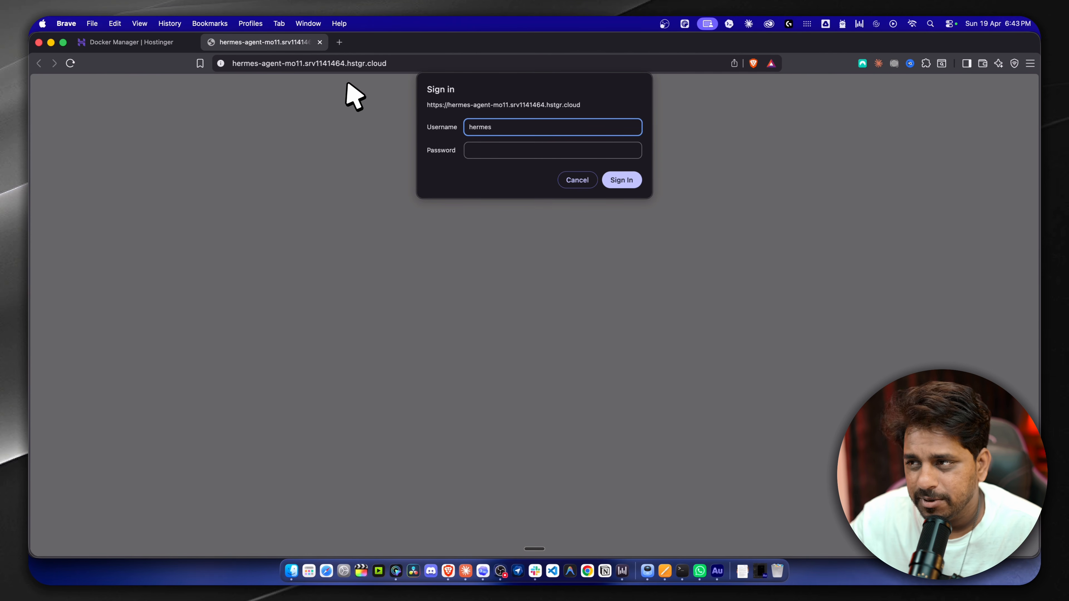
{"action": "left_click", "coordinate": [486, 153]}
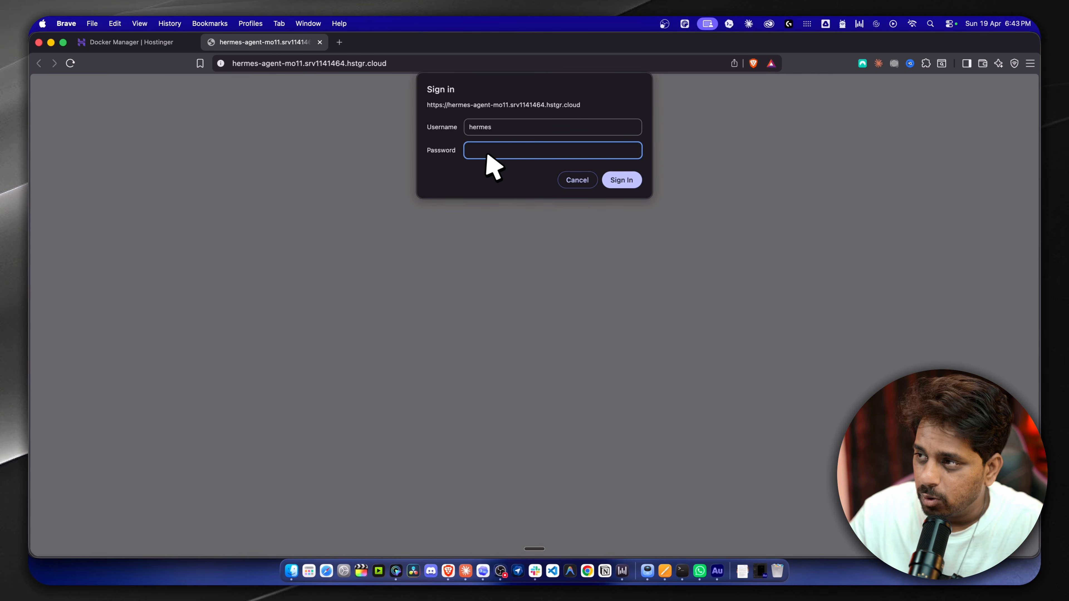
{"action": "key", "text": "super+v"}
{"action": "left_click", "coordinate": [620, 181]}
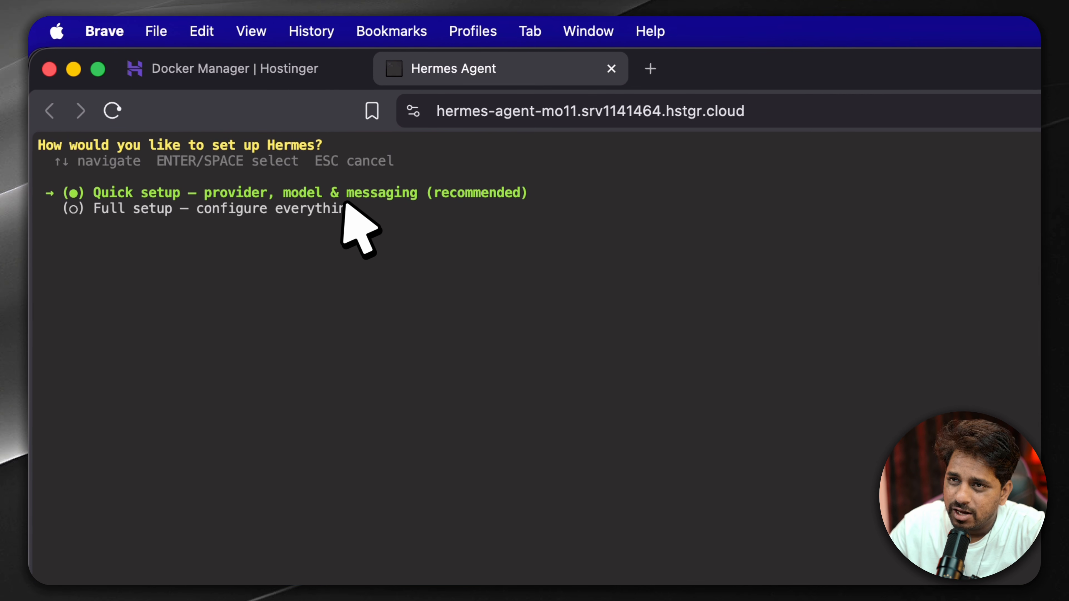
Choose the recommended quick setup covering provider, model and messaging in the Hermes setup wizard
{"action": "key", "text": "Down"}
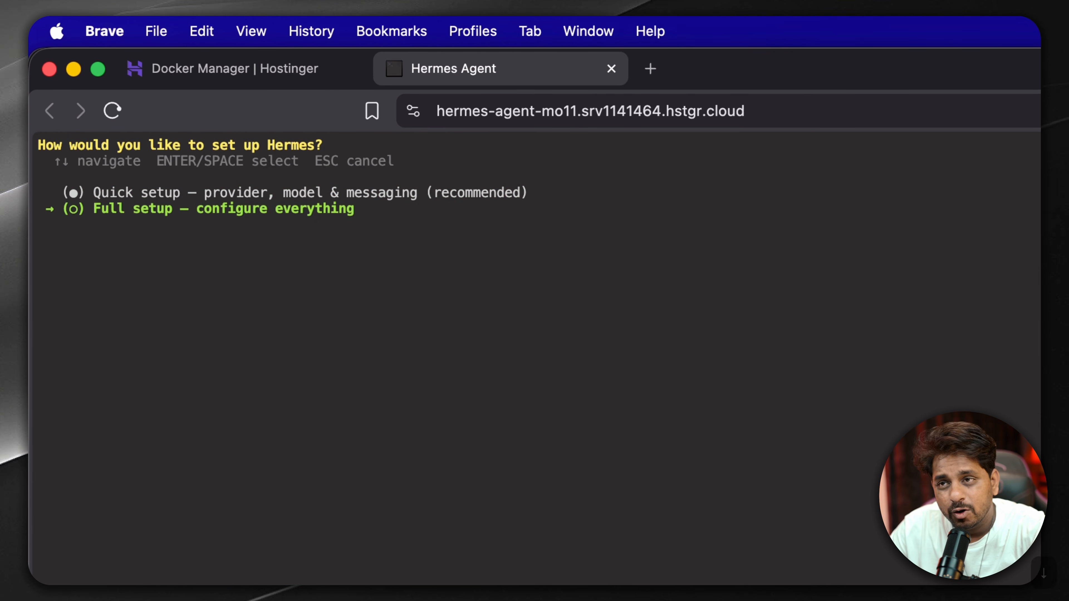
{"action": "key", "text": "Up"}
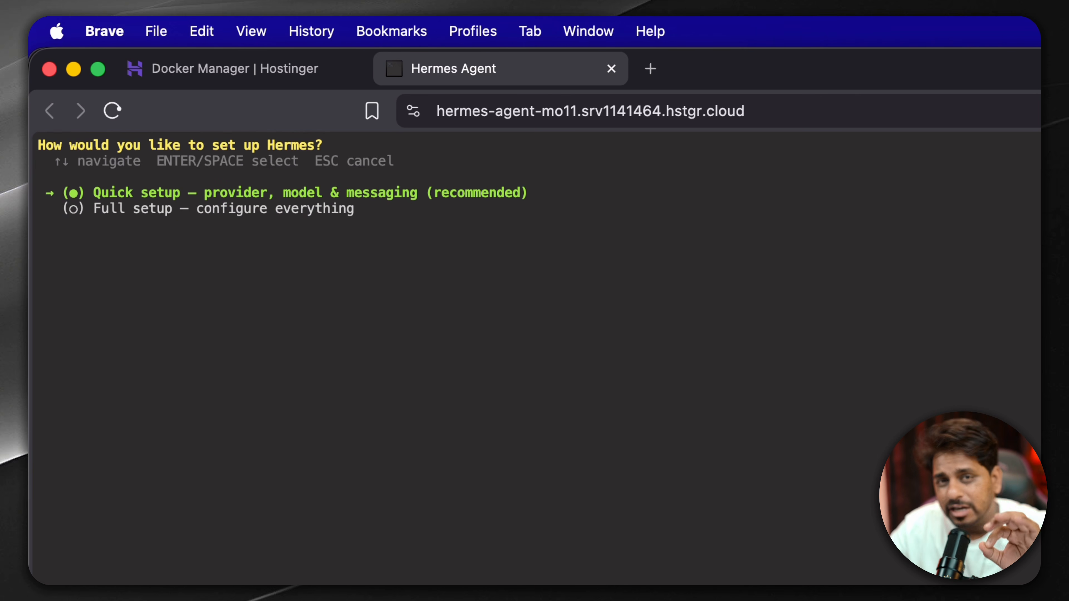
{"action": "key", "text": "Return"}
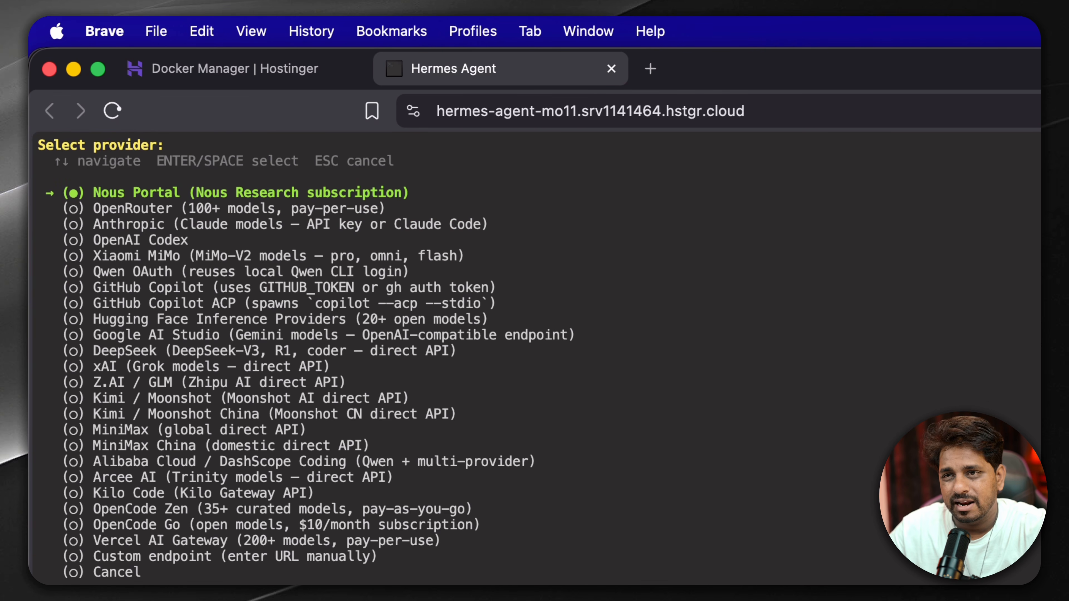
Look through the wizard's provider list and choose OpenRouter (100+ models, pay-per-use)
{"action": "key", "text": "Down"}
{"action": "key", "text": "Down"}
{"action": "key", "text": "Down"}
{"action": "key", "text": "Down"}
{"action": "key", "text": "Down"}
{"action": "key", "text": "Down"}
{"action": "key", "text": "Down"}
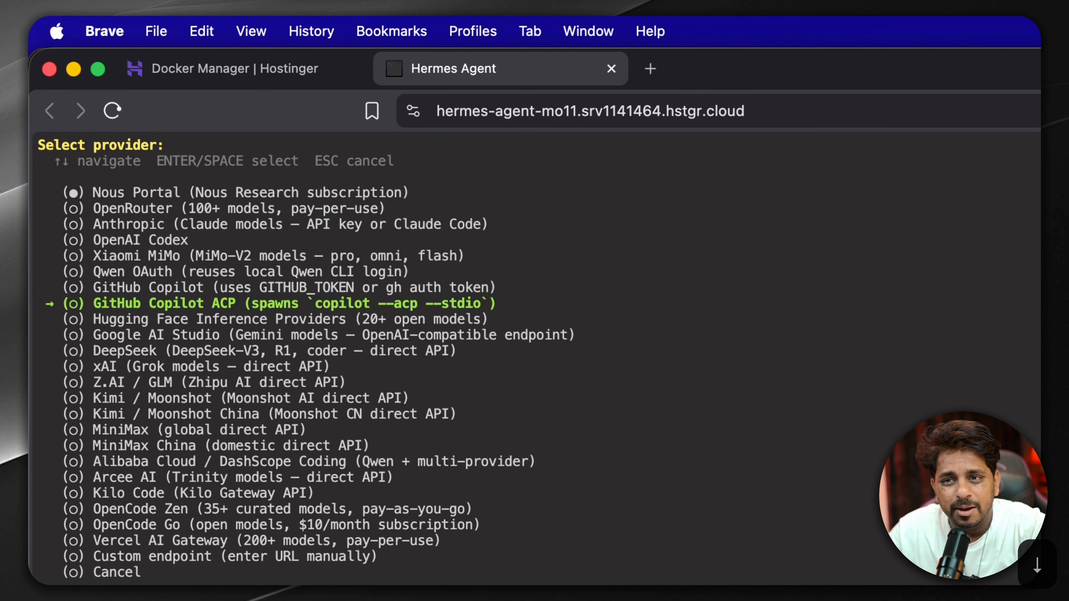
{"action": "key", "text": "Down"}
{"action": "key", "text": "Down"}
{"action": "key", "text": "Down"}
{"action": "key", "text": "Down"}
{"action": "key", "text": "Down"}
{"action": "key", "text": "Down"}
{"action": "key", "text": "Down"}
{"action": "key", "text": "Down"}
{"action": "key", "text": "Down"}
{"action": "key", "text": "Down"}
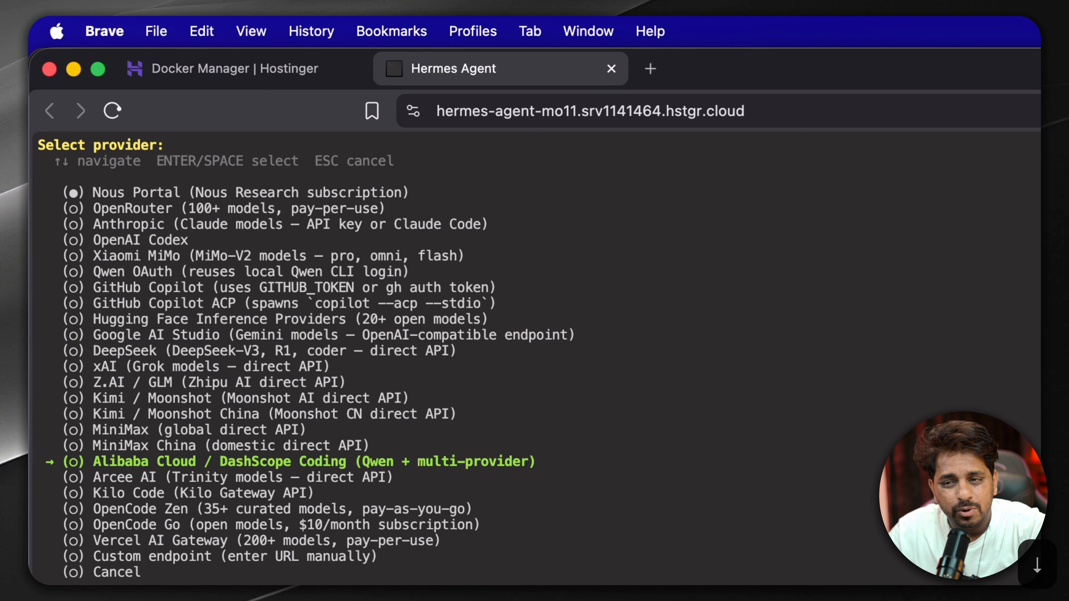
{"action": "key", "text": "Down"}
{"action": "key", "text": "Down"}
{"action": "key", "text": "Down"}
{"action": "key", "text": "Down"}
{"action": "key", "text": "Up"}
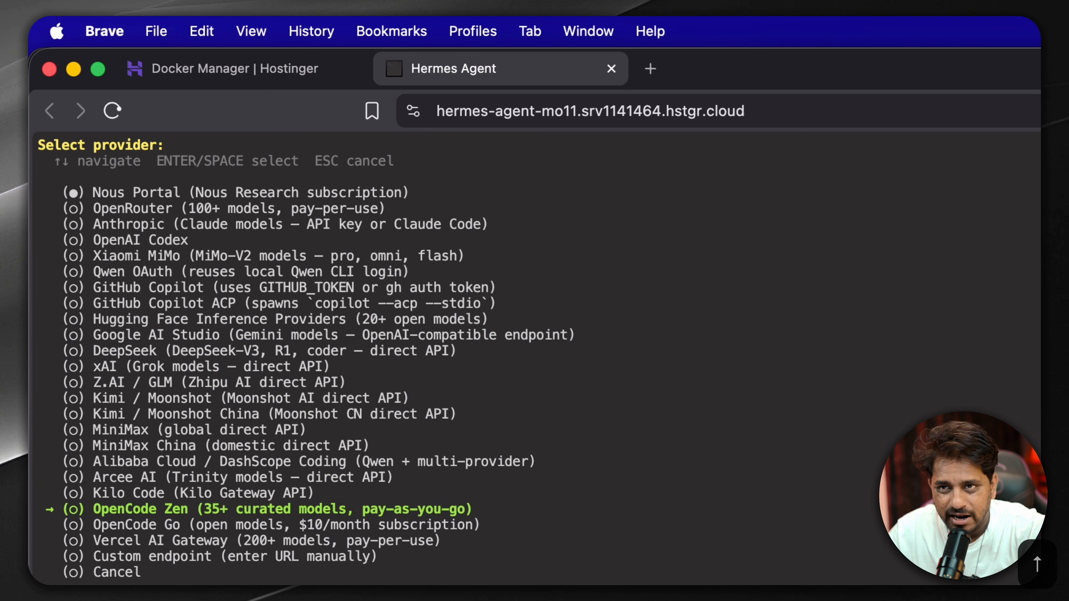
{"action": "key", "text": "Up"}
{"action": "key", "text": "Up"}
{"action": "key", "text": "Up"}
{"action": "key", "text": "Up"}
{"action": "key", "text": "Up"}
{"action": "key", "text": "Up"}
{"action": "key", "text": "Up"}
{"action": "key", "text": "Up"}
{"action": "key", "text": "Up"}
{"action": "key", "text": "Up"}
{"action": "key", "text": "Up"}
{"action": "key", "text": "Up"}
{"action": "key", "text": "Up"}
{"action": "key", "text": "Up"}
{"action": "key", "text": "Up"}
{"action": "key", "text": "Up"}
{"action": "key", "text": "Up"}
{"action": "key", "text": "Up"}
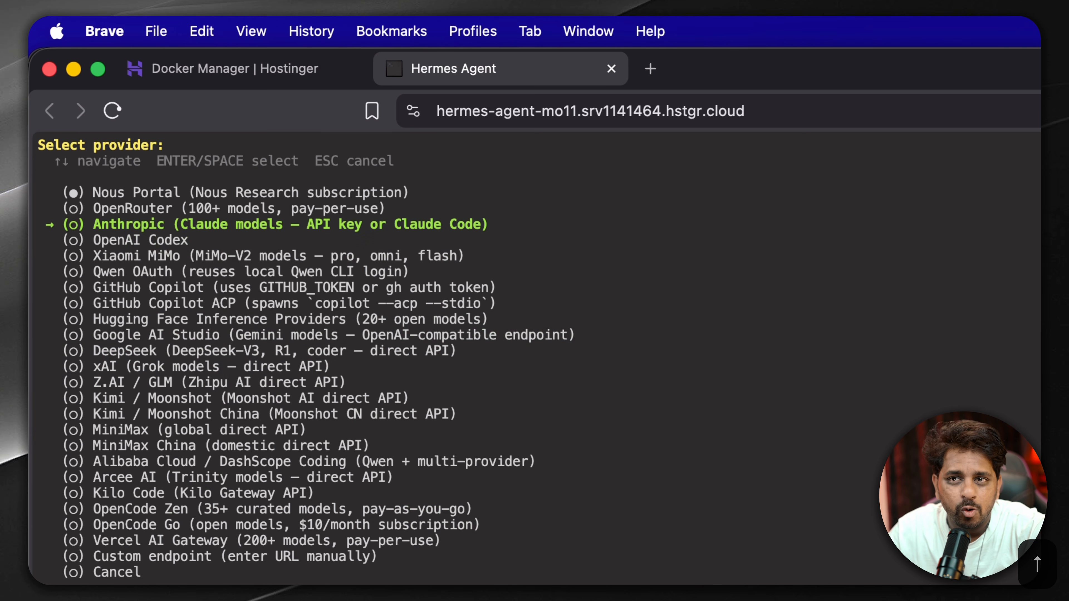
{"action": "key", "text": "Up"}
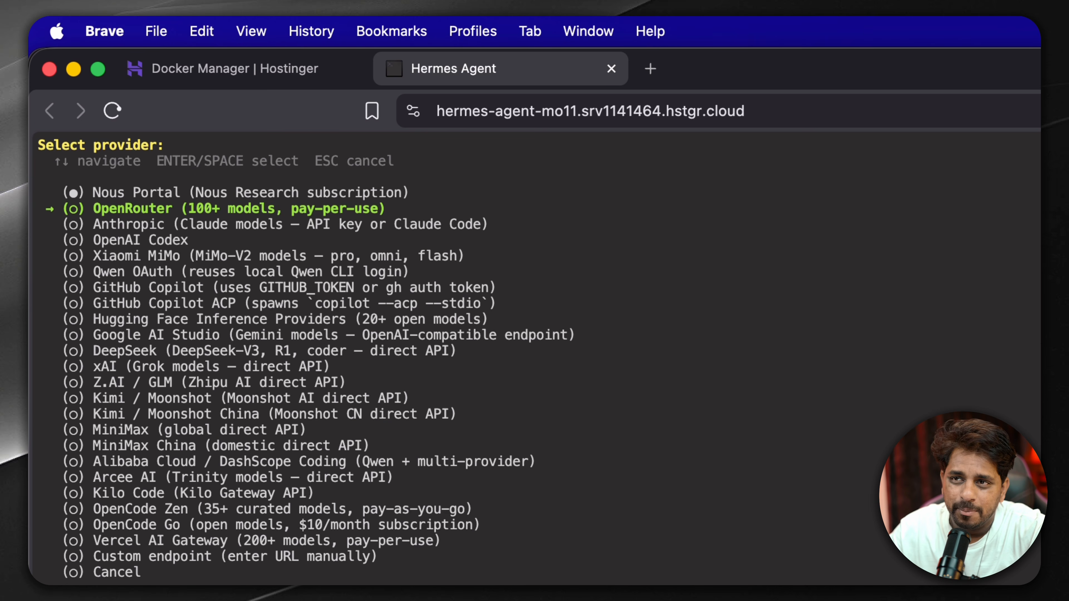
{"action": "key", "text": "Return"}
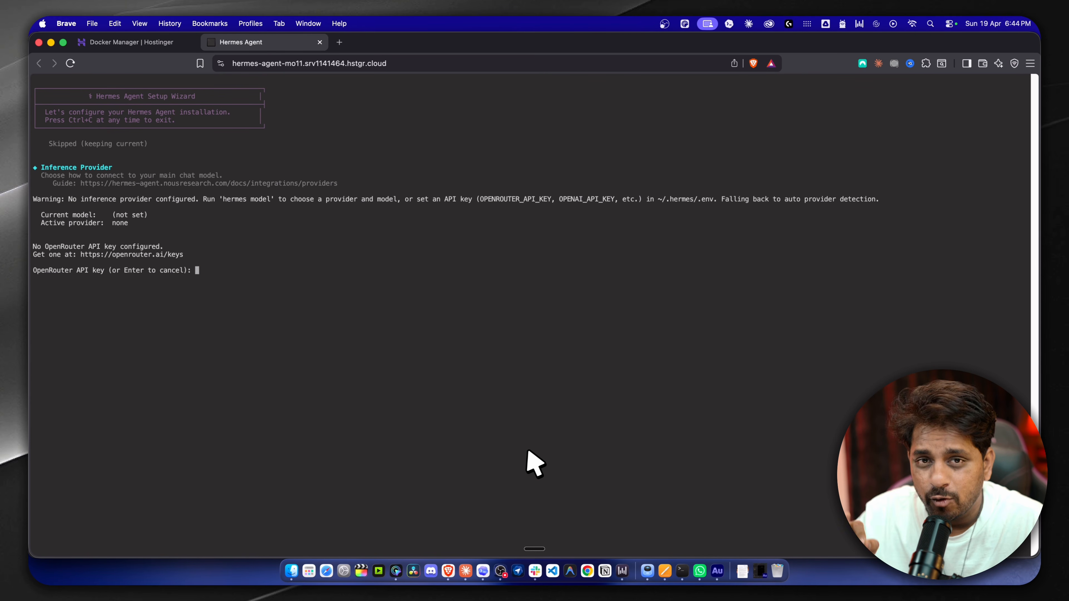
Open the OpenRouter settings site in a new browser tab and look over the API keys of the default workspace
{"action": "left_click", "coordinate": [340, 43]}
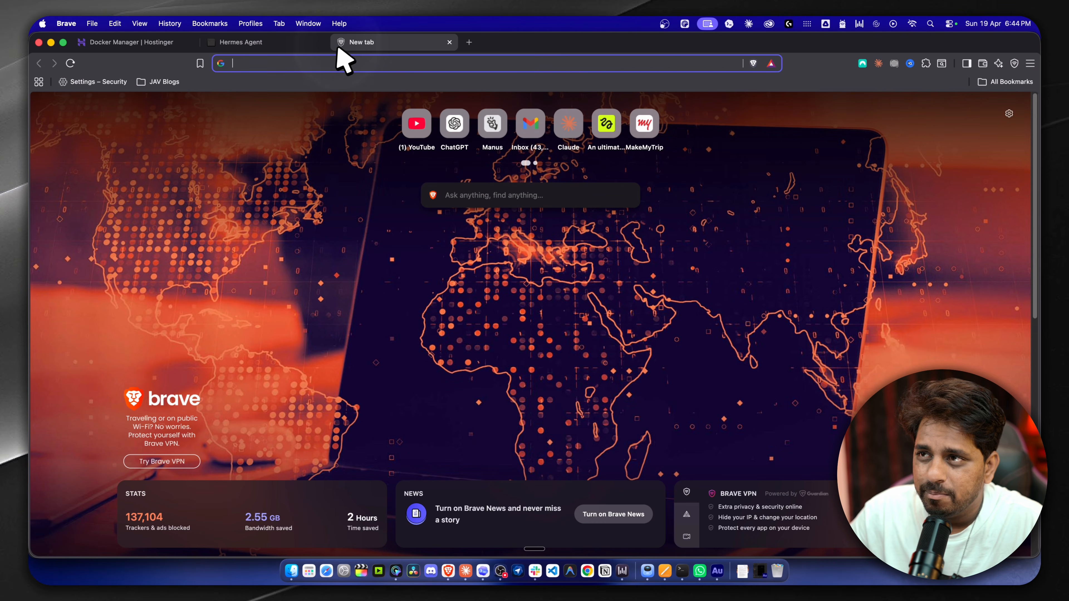
{"action": "left_click", "coordinate": [329, 65]}
{"action": "type", "text": "open"}
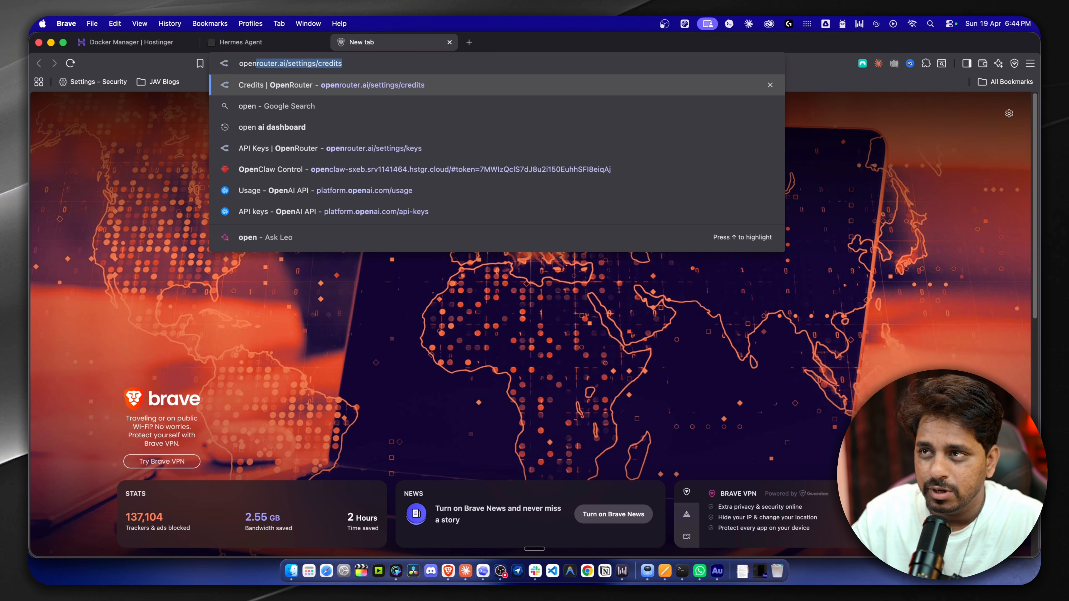
{"action": "key", "text": "Return"}
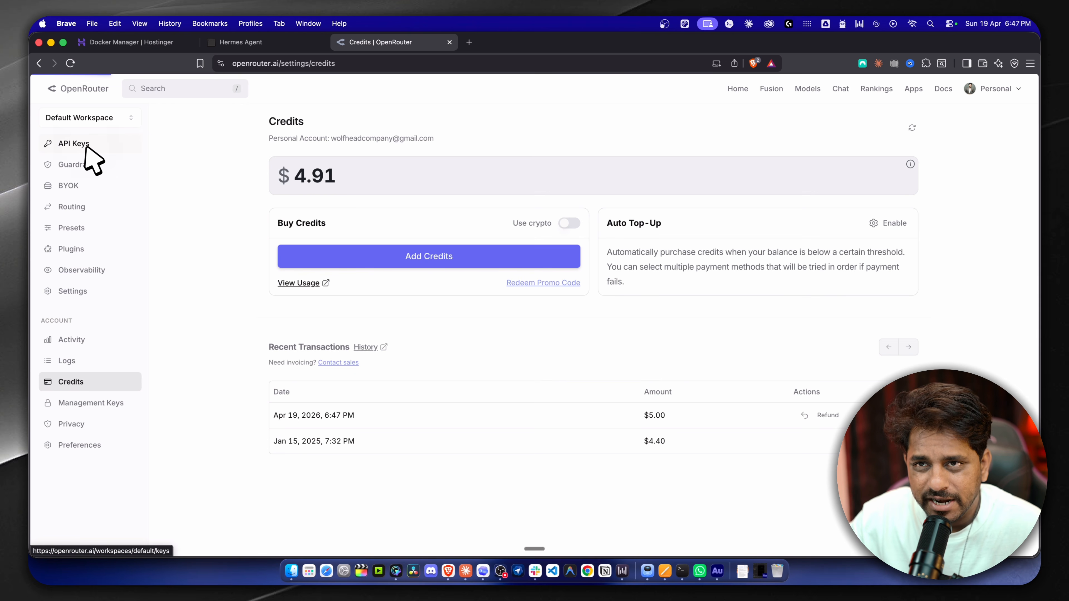
{"action": "left_click", "coordinate": [74, 144]}
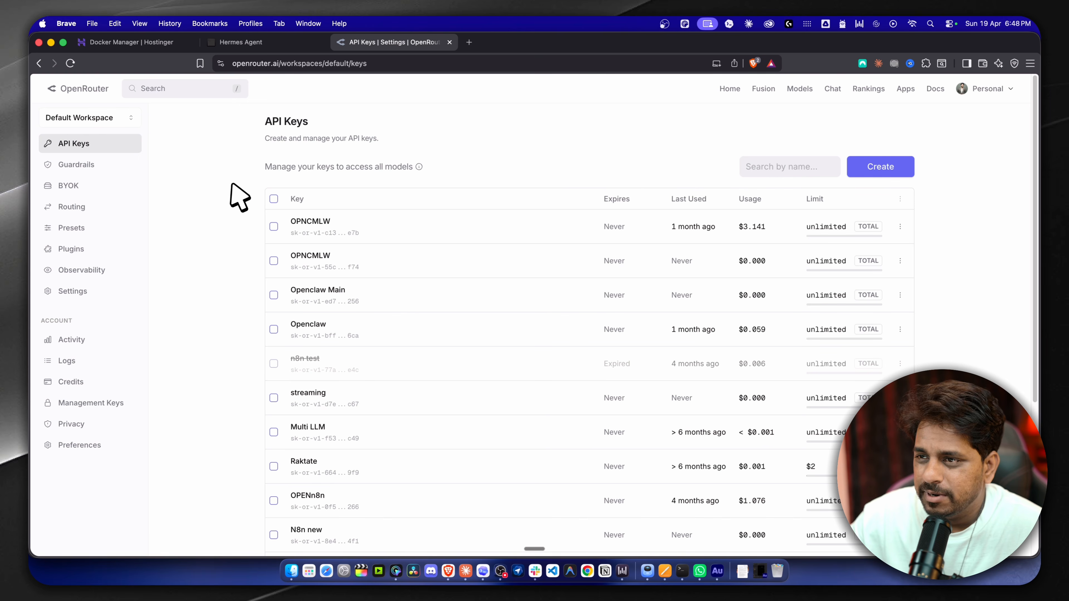
{"action": "scroll", "coordinate": [509, 258], "scroll_direction": "down", "scroll_amount": 5}
{"action": "scroll", "coordinate": [526, 264], "scroll_direction": "up", "scroll_amount": 5}
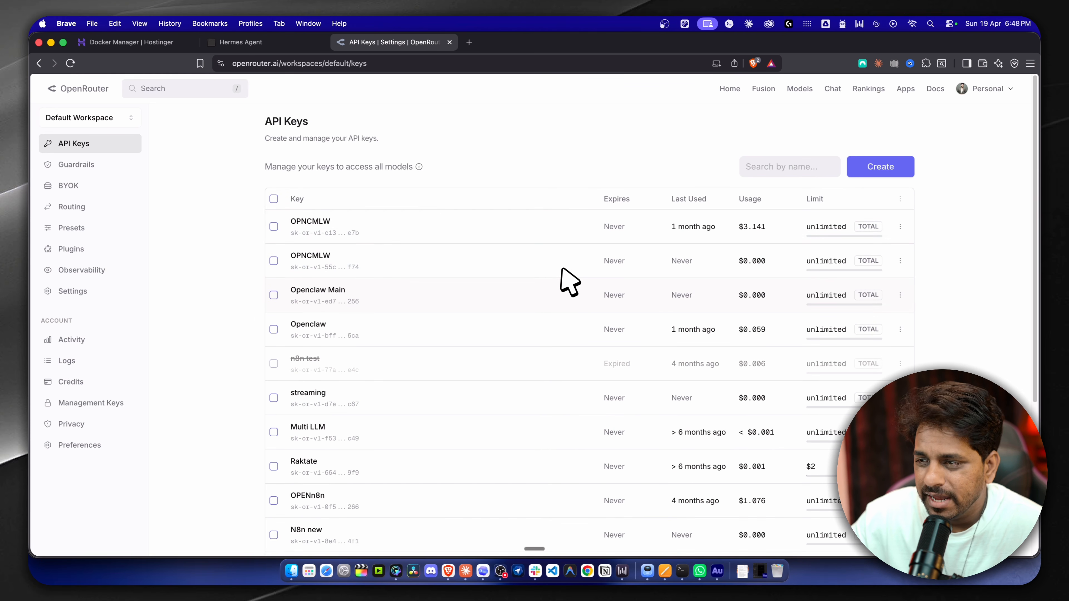
Create an OpenRouter API key named Hermes AI with no credit limit and no expiration
{"action": "left_click", "coordinate": [880, 171]}
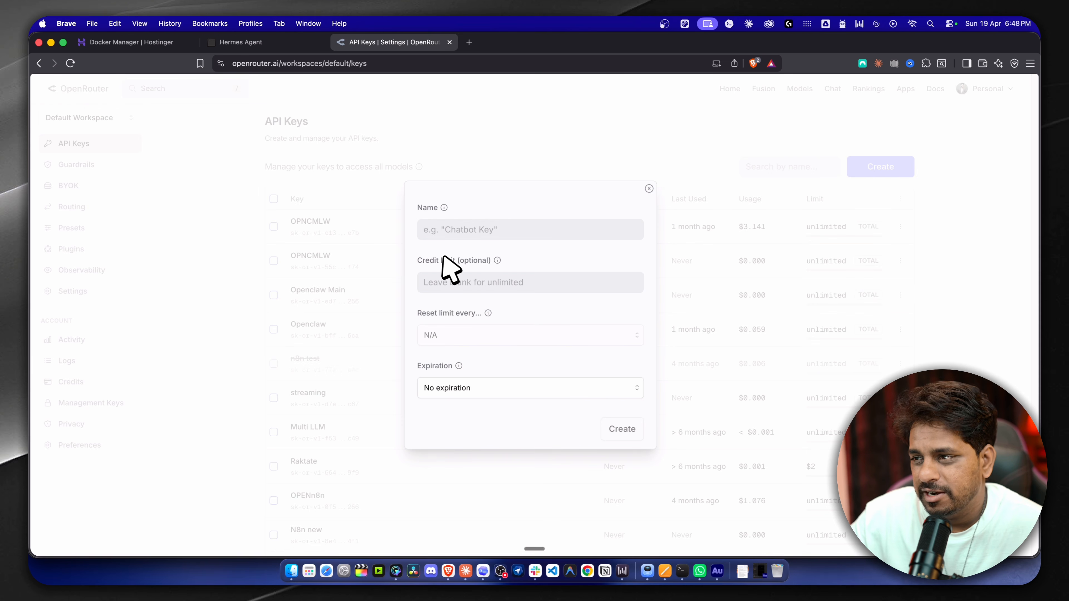
{"action": "left_click", "coordinate": [456, 230]}
{"action": "type", "text": "He"}
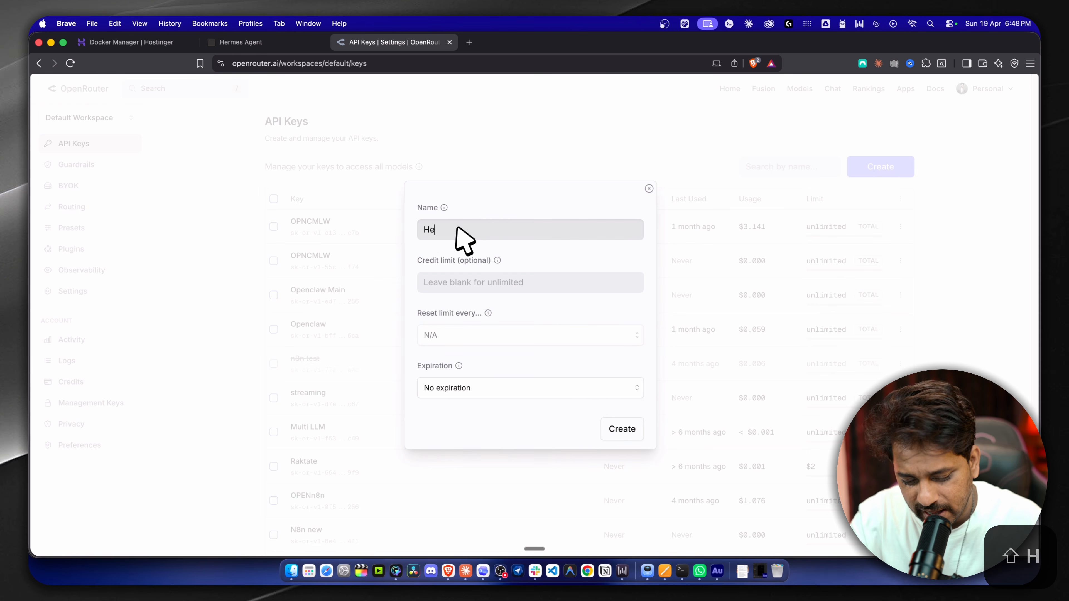
{"action": "type", "text": "rmes"}
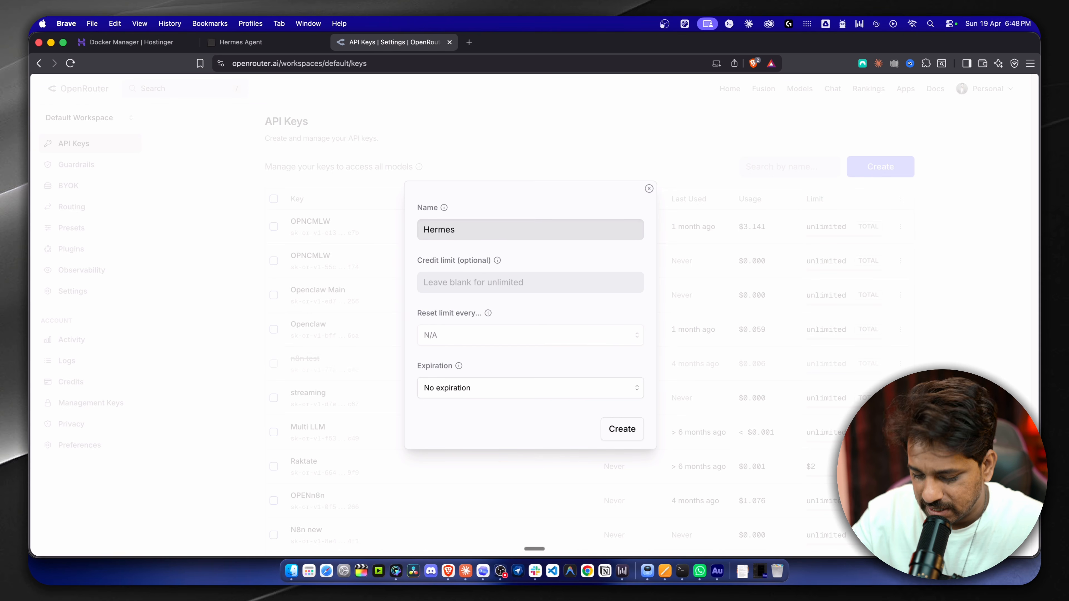
{"action": "type", "text": " AI"}
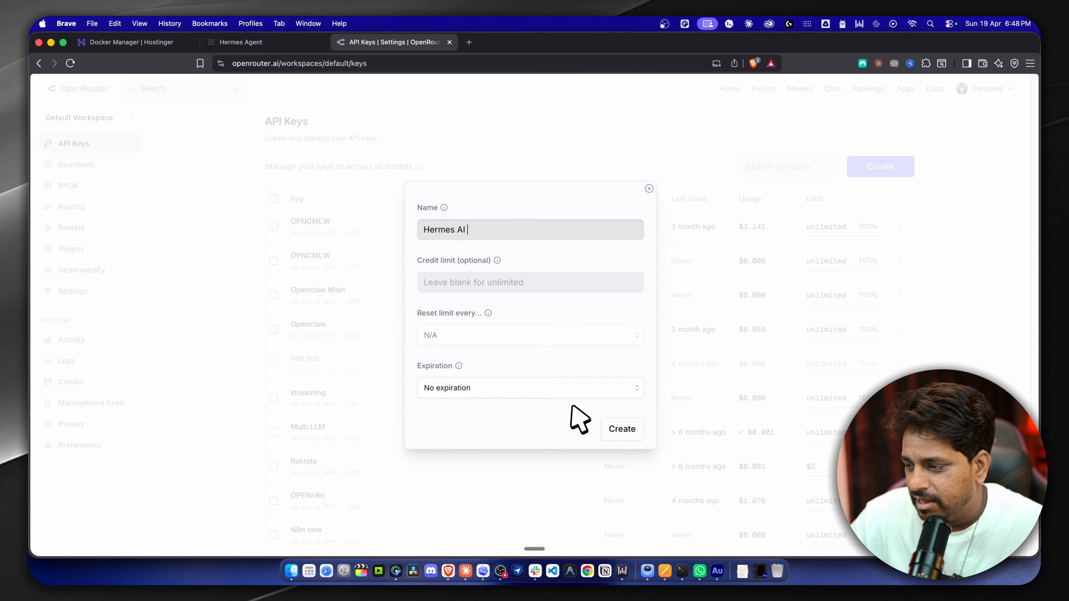
{"action": "left_click", "coordinate": [616, 432]}
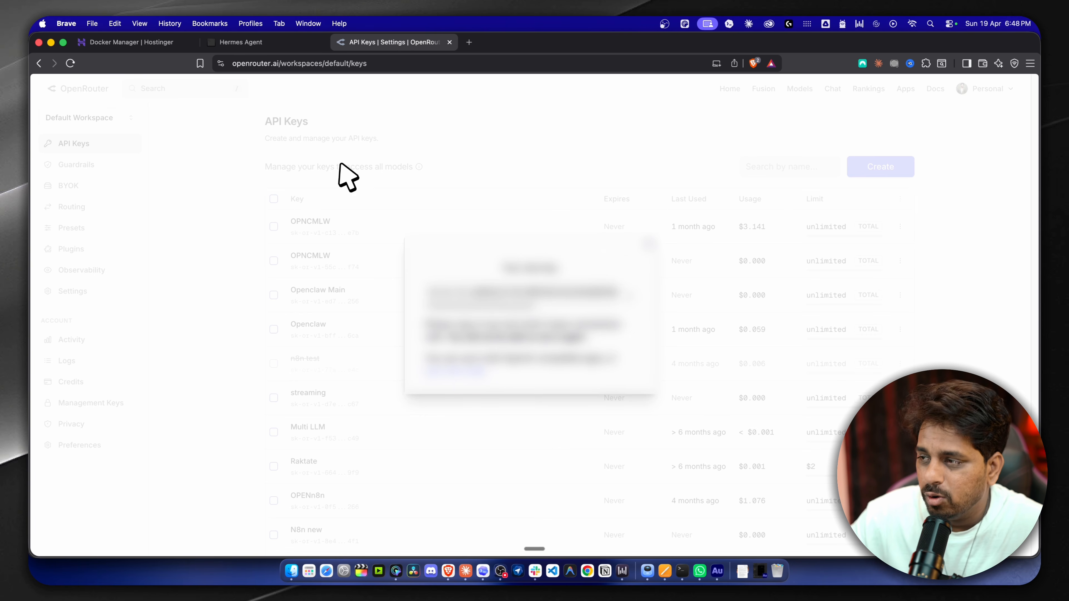
Switch back to the Hermes Agent terminal and submit the new OpenRouter API key at the wizard's prompt
{"action": "left_click", "coordinate": [244, 43]}
{"action": "left_click", "coordinate": [257, 280]}
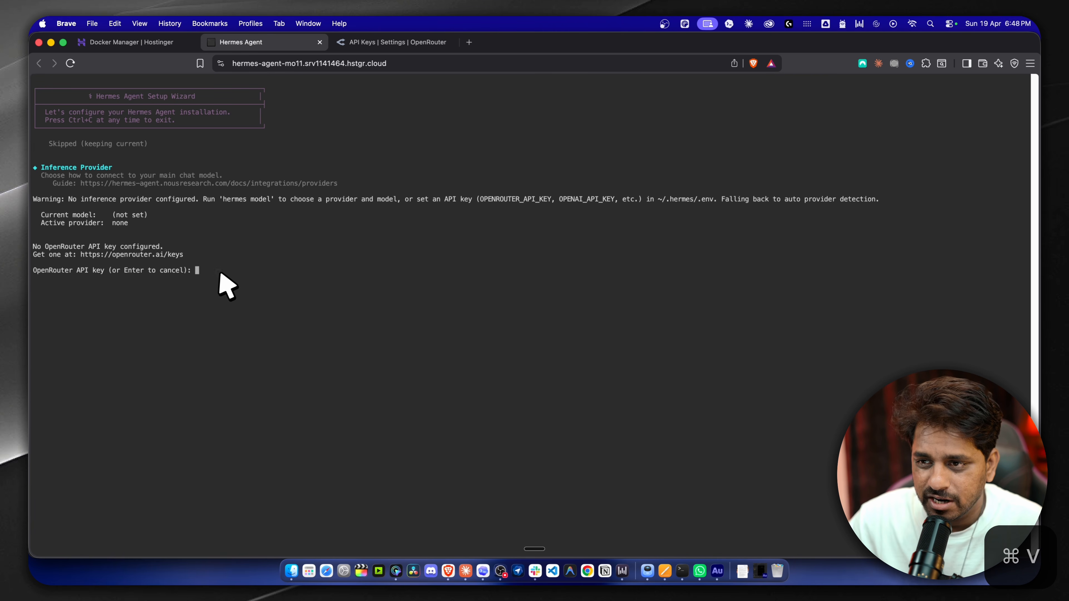
{"action": "key", "text": "Return"}
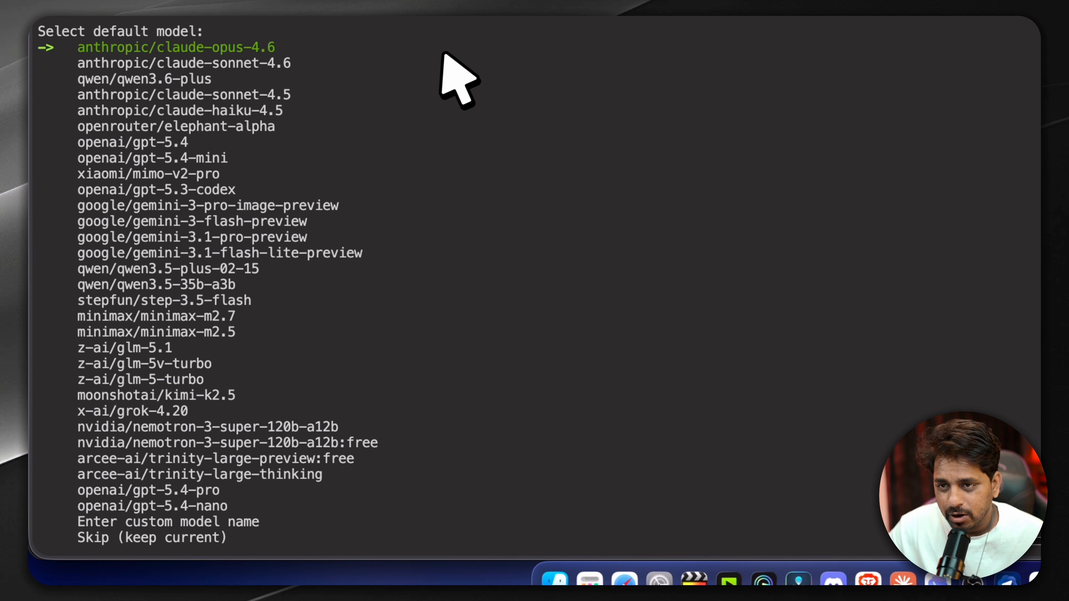
Choose anthropic/claude-haiku-4.5 as the default model for Hermes
{"action": "key", "text": "Down"}
{"action": "key", "text": "Down"}
{"action": "key", "text": "Down"}
{"action": "key", "text": "Down"}
{"action": "key", "text": "Down"}
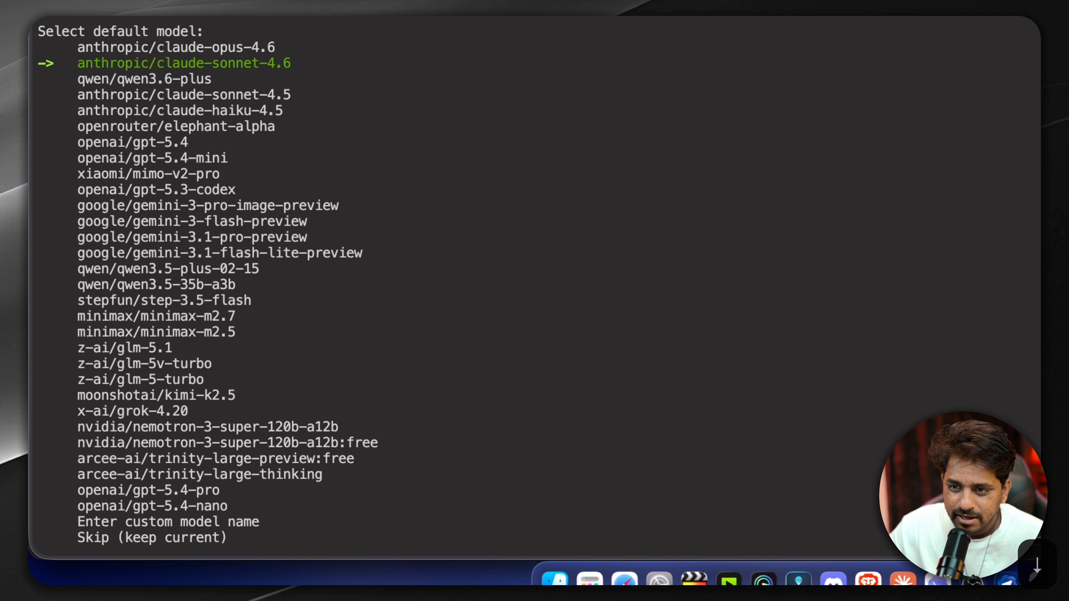
{"action": "key", "text": "Up"}
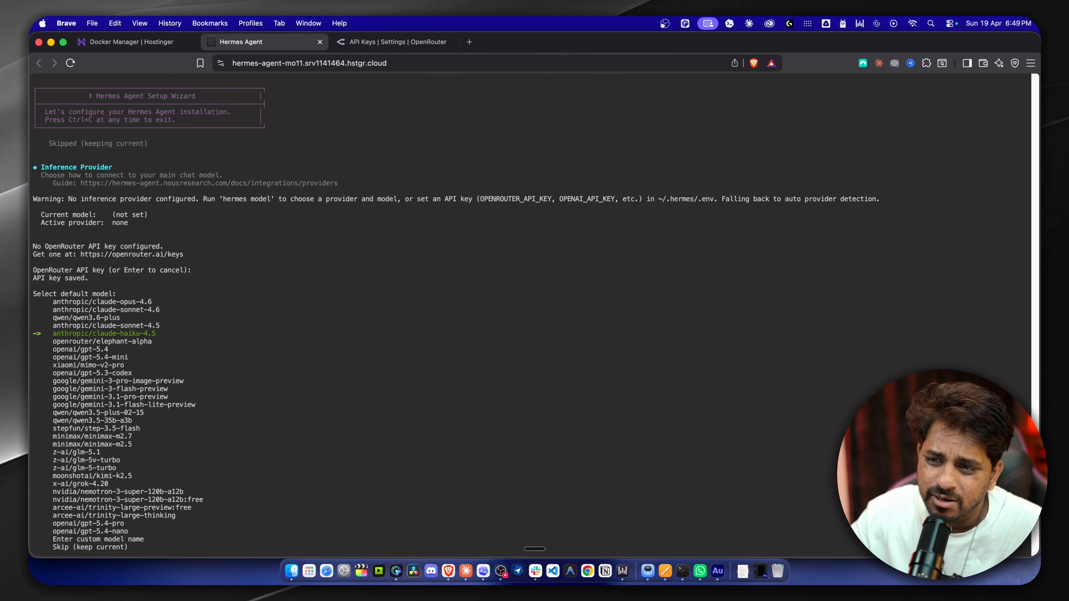
{"action": "key", "text": "Return"}
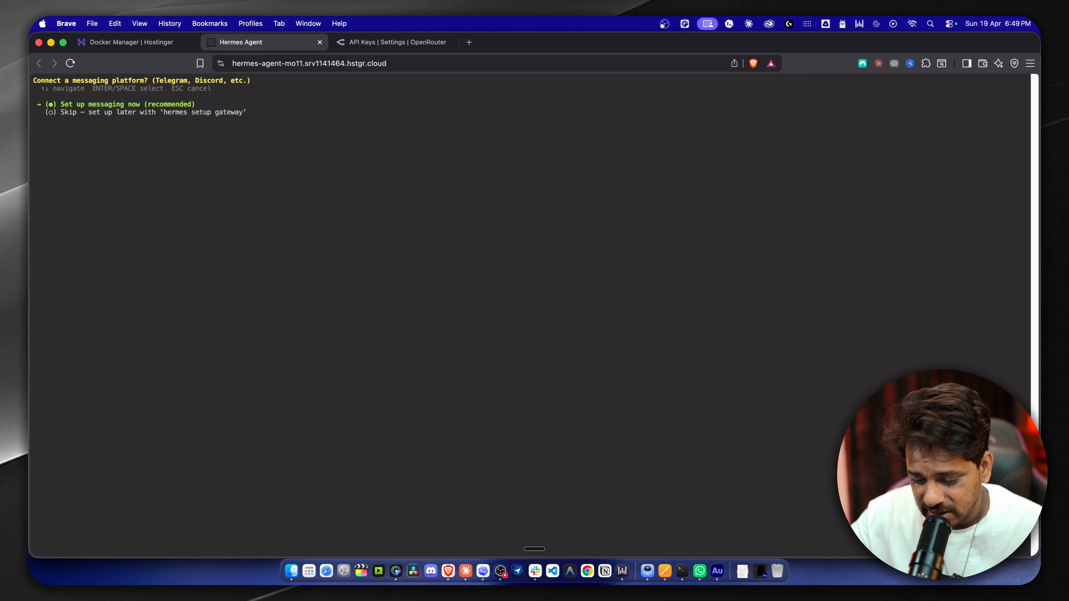
Choose to set up messaging now, look through the messaging platforms, and continue without selecting any
{"action": "key", "text": "Return"}
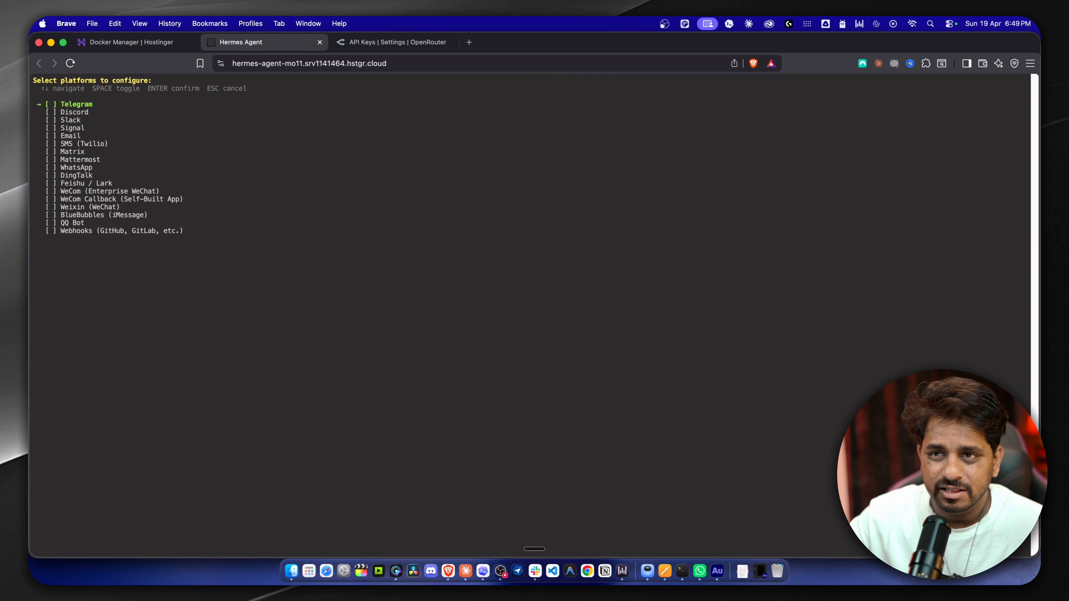
{"action": "key", "text": "Down"}
{"action": "key", "text": "Down"}
{"action": "key", "text": "Down"}
{"action": "key", "text": "Down"}
{"action": "key", "text": "Down"}
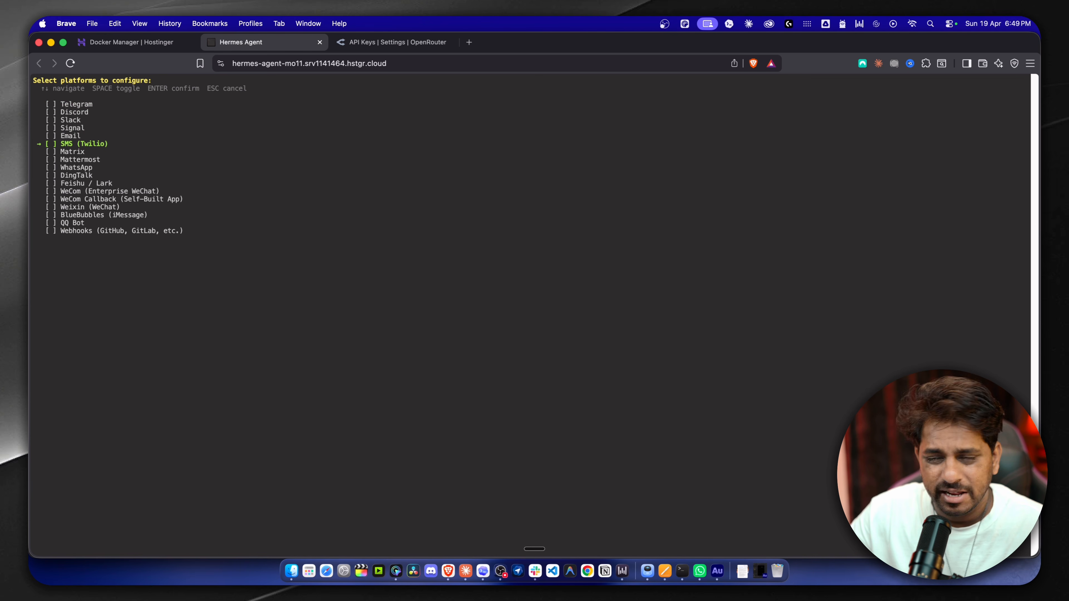
{"action": "key", "text": "Up"}
{"action": "key", "text": "Up"}
{"action": "key", "text": "Up"}
{"action": "key", "text": "Up"}
{"action": "key", "text": "Up"}
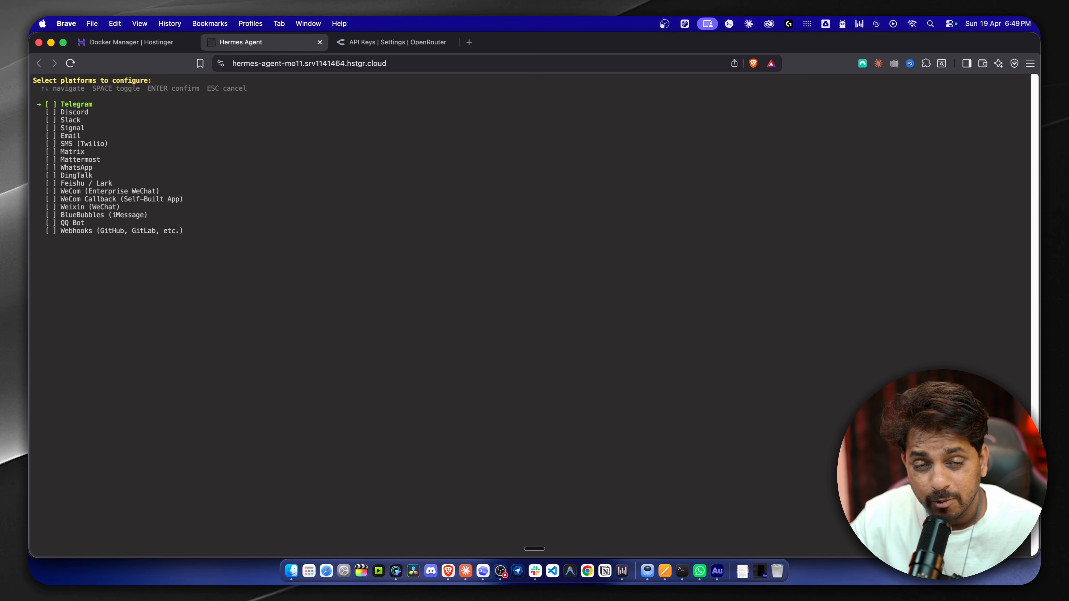
{"action": "key", "text": "Return"}
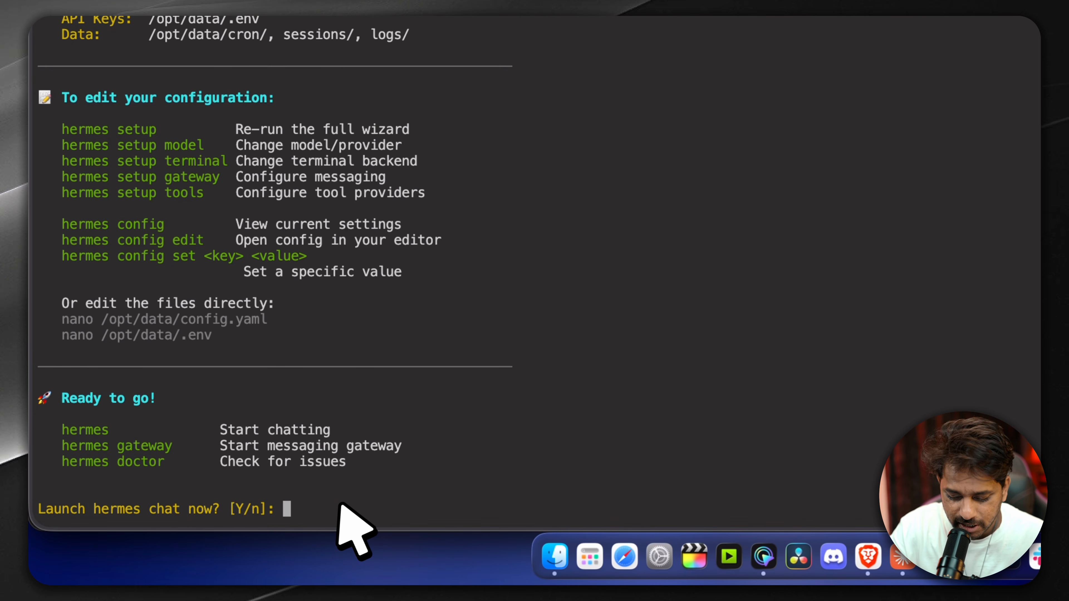
Accept the wizard's offer to launch the Hermes chat with Y
{"action": "type", "text": "Y"}
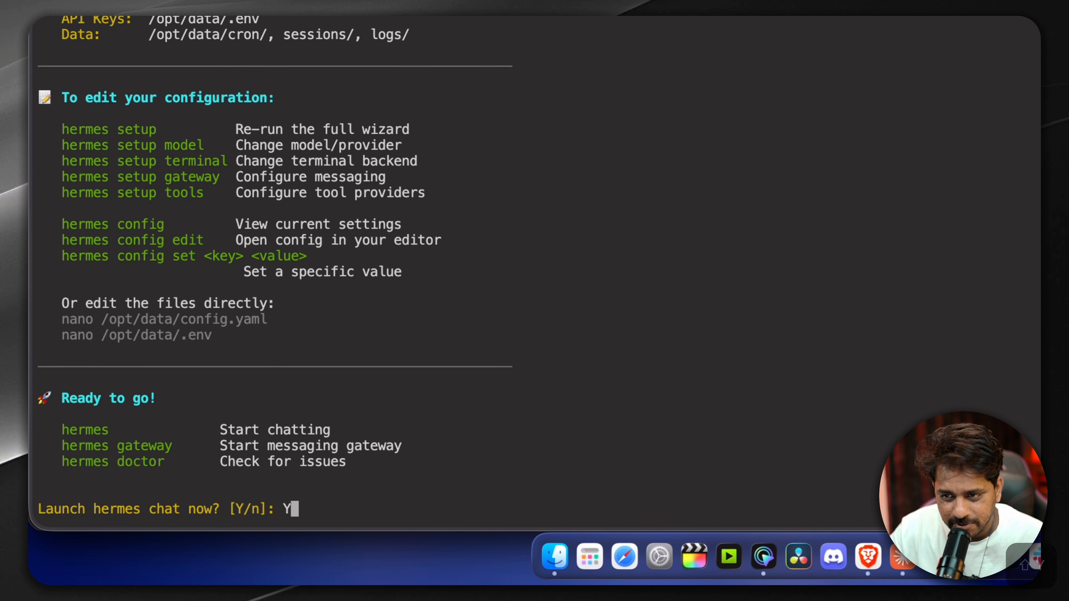
{"action": "key", "text": "Return"}
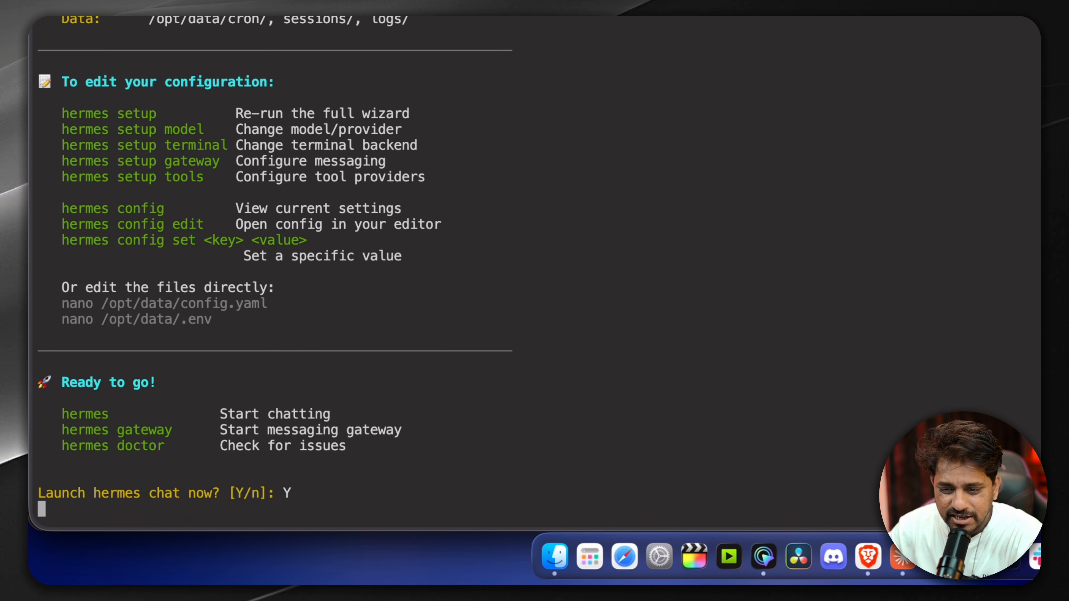